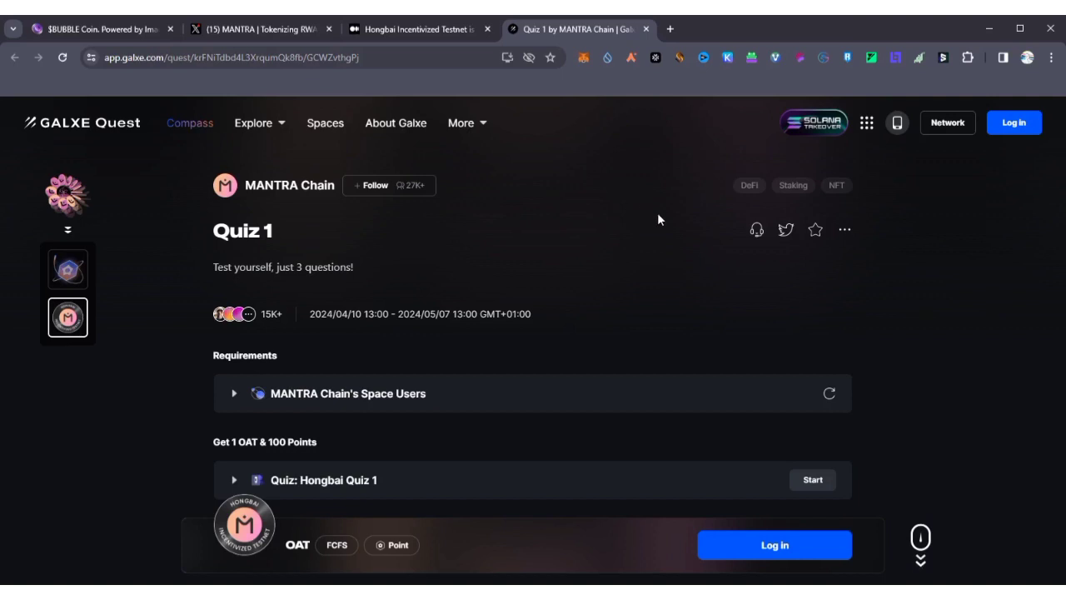
Switch to the Medium 'Hongbai Incentivized Testnet' announcement tab.
click(419, 31)
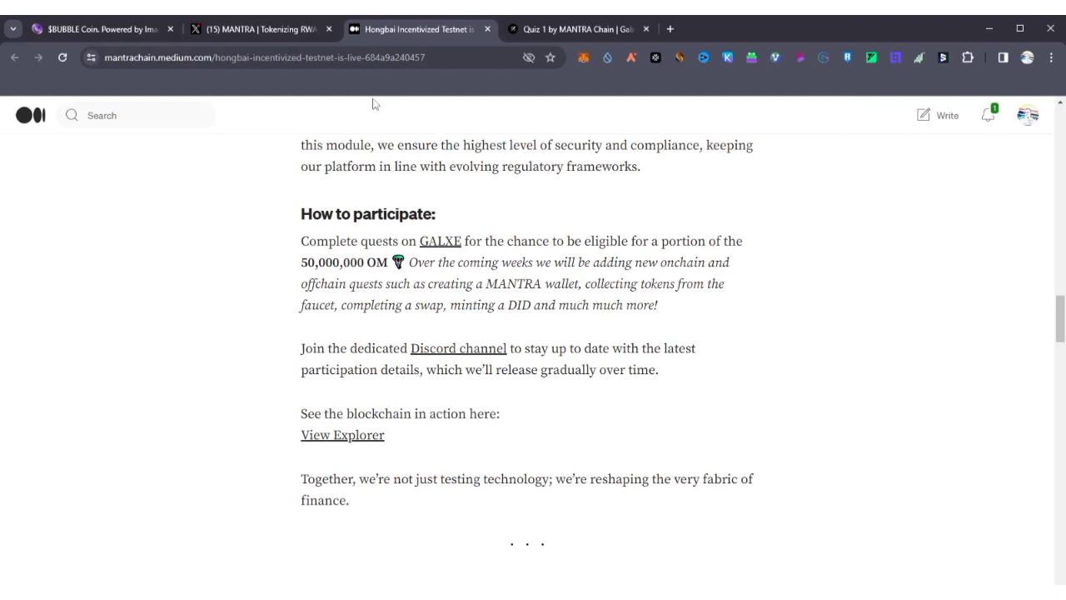
Switch back to the 'Quiz 1 by MANTRA Chain | Galxe' tab.
click(551, 29)
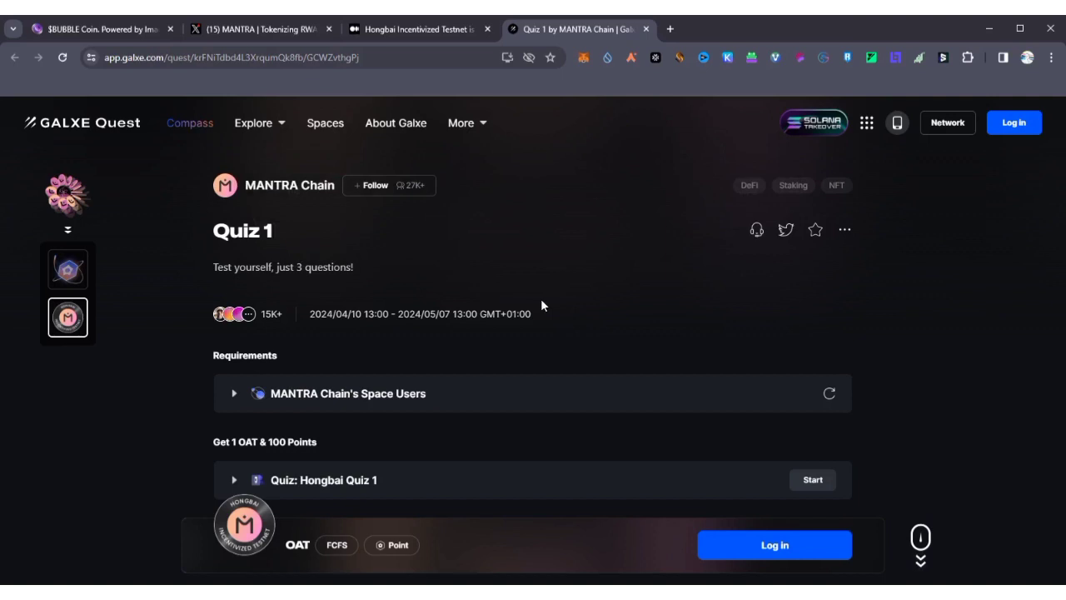
Log in to Galxe with MetaMask, approve the connection, and switch the network to Polygon.
click(1014, 123)
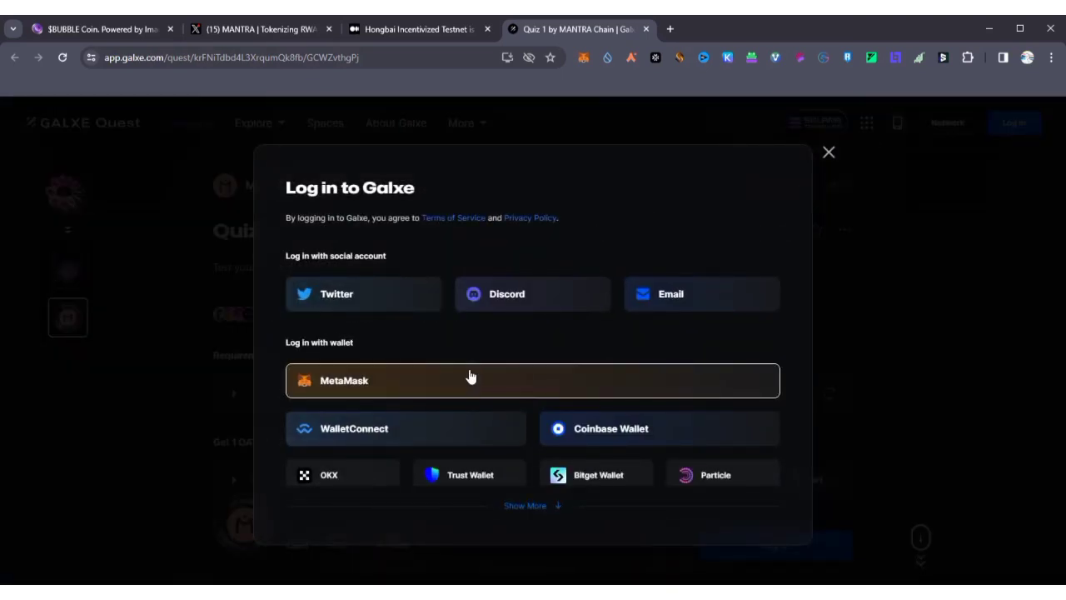
click(469, 376)
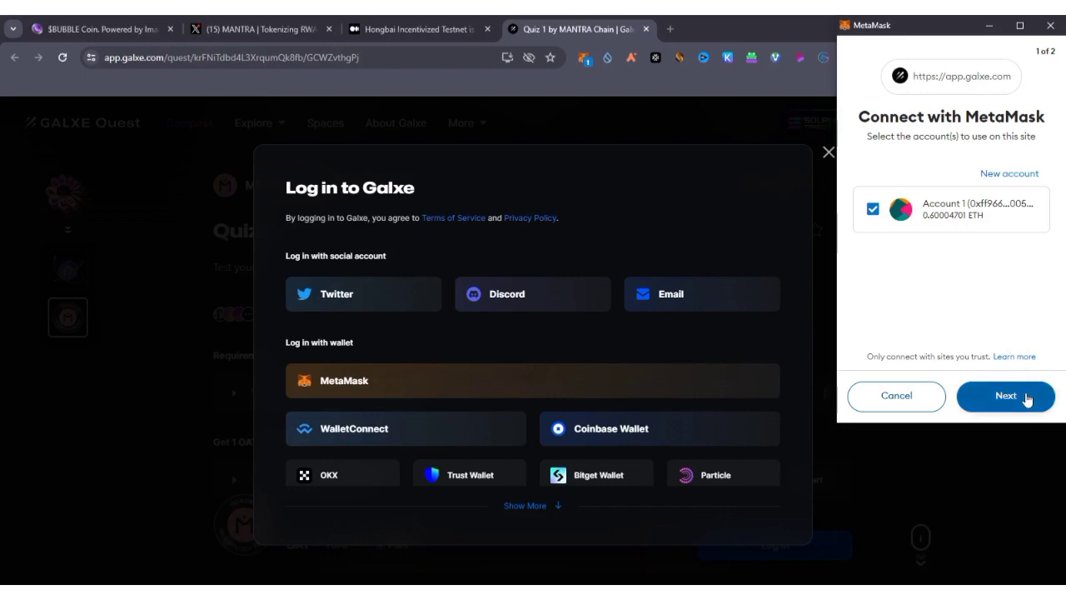
click(1026, 399)
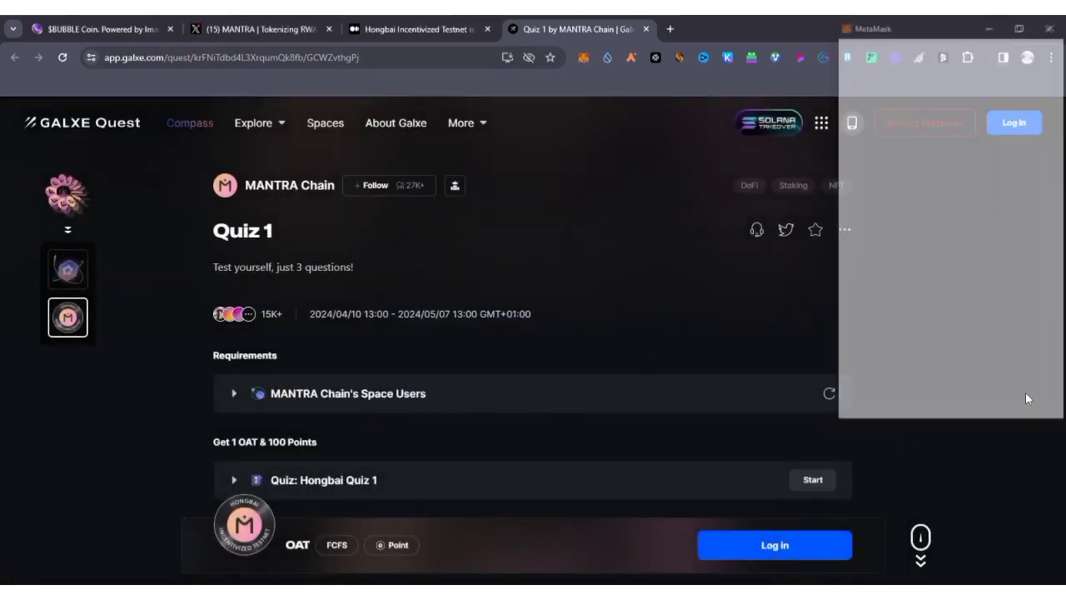
click(932, 131)
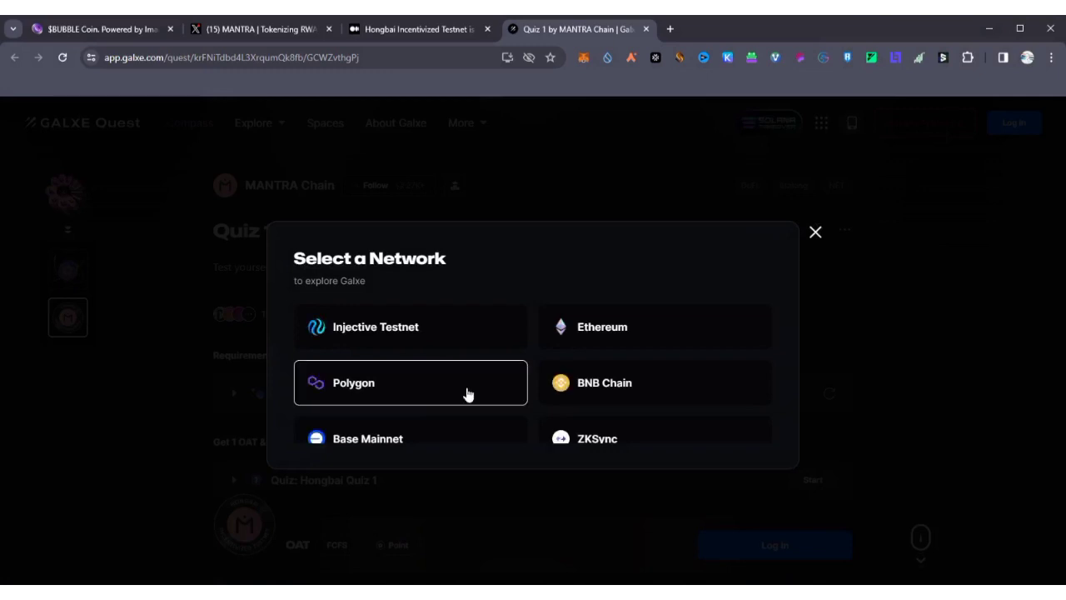
click(468, 394)
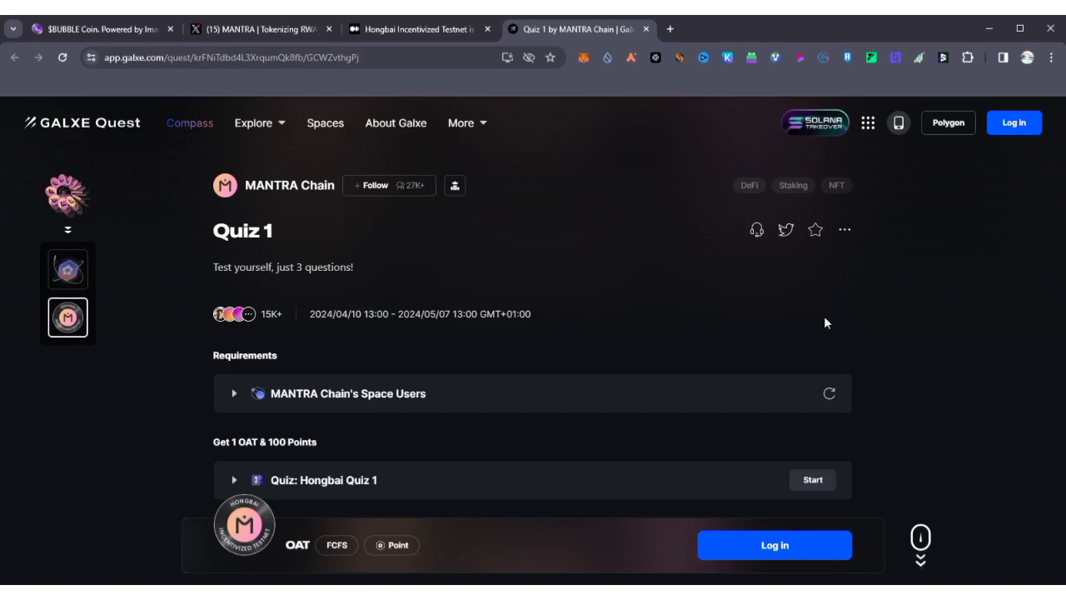
Expand the MANTRA Chain's Space Users requirement row to reach its credential details.
scroll(825, 322, down, 1)
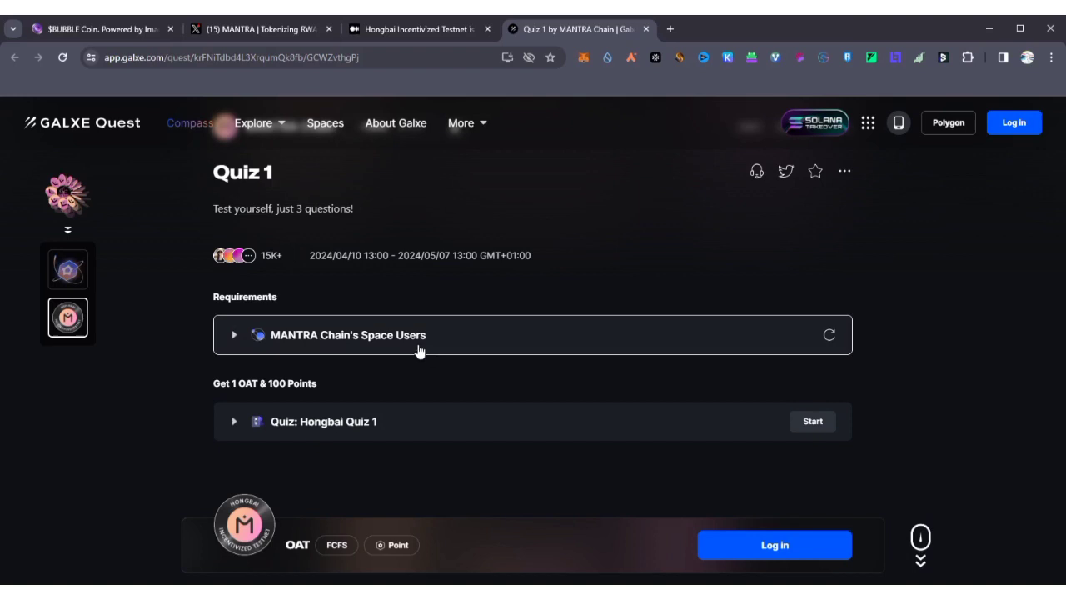
click(234, 338)
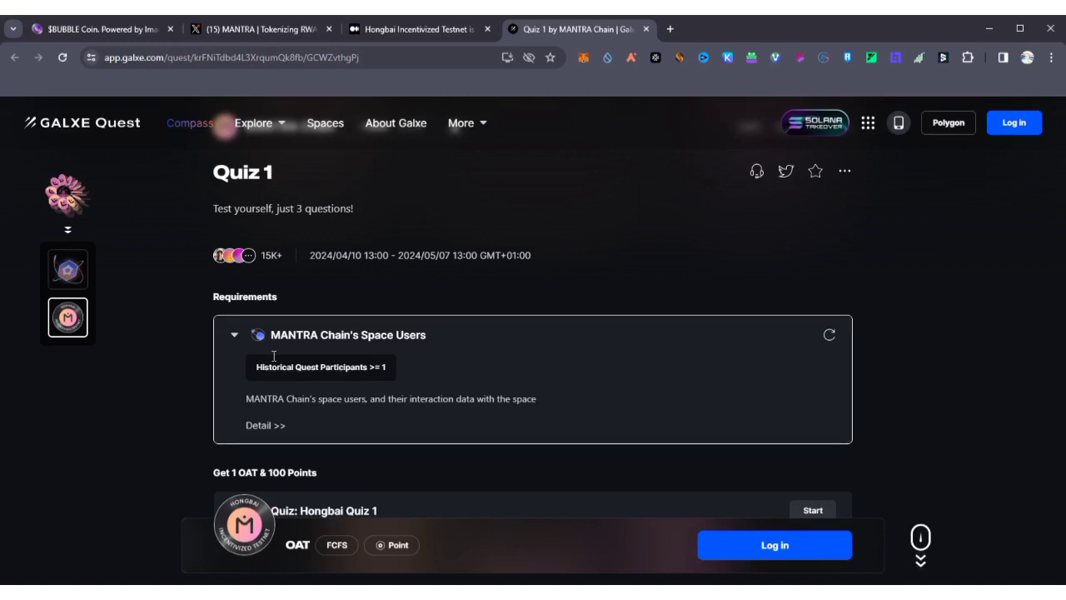
click(241, 338)
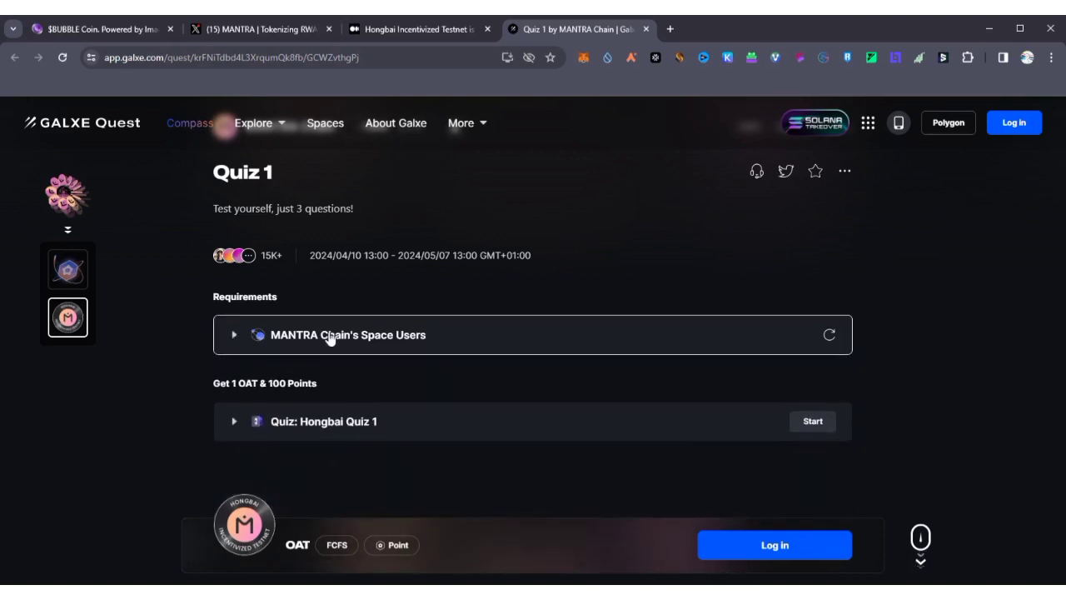
click(329, 336)
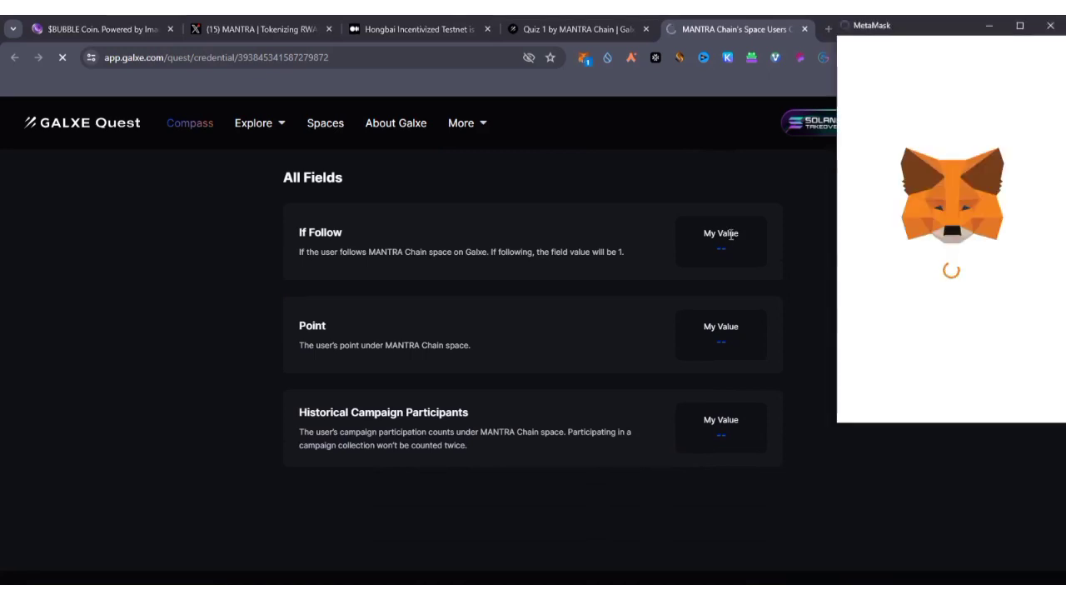
Approve the MetaMask sign-in request and return to the Quiz 1 quest page.
scroll(730, 234, up, 2)
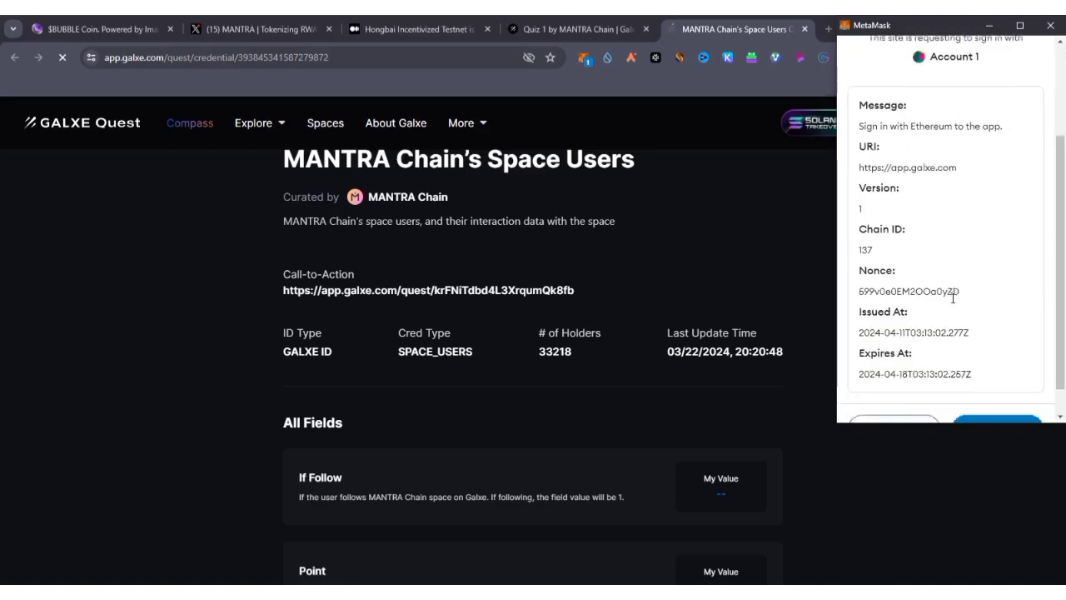
scroll(952, 298, down, 1)
click(1001, 404)
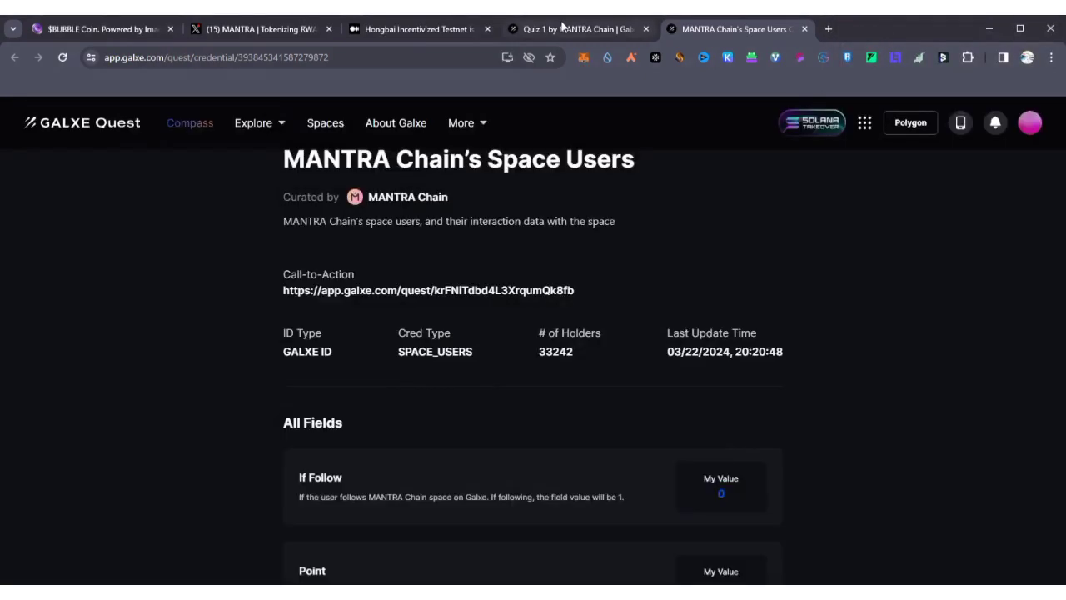
click(560, 28)
Recheck the Space Users requirement, collapse it, and expand the Hongbai Quiz 1 task.
scroll(600, 288, down, 1)
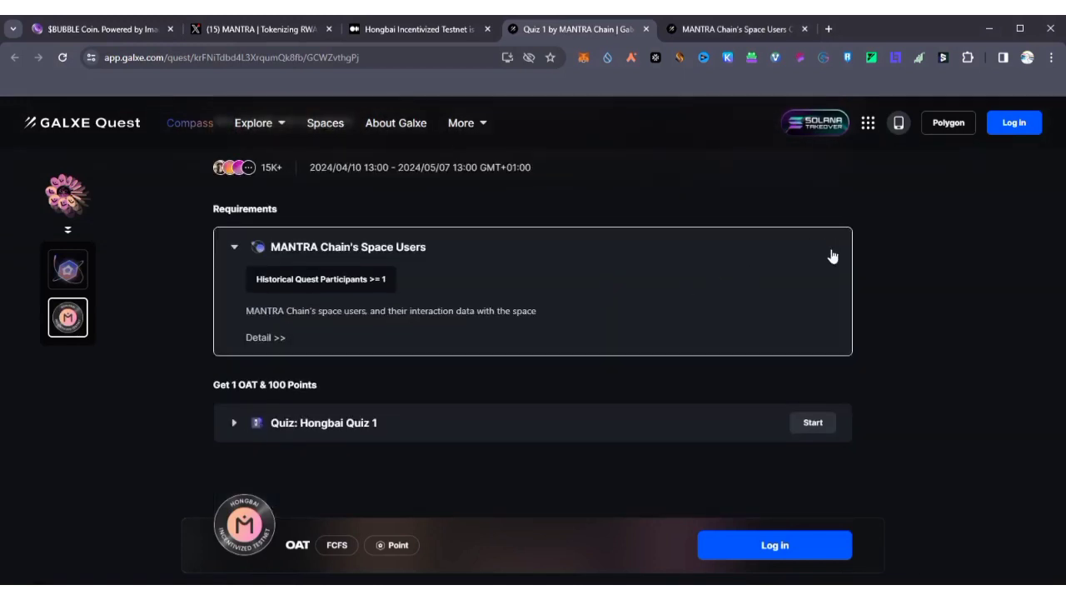
click(1030, 133)
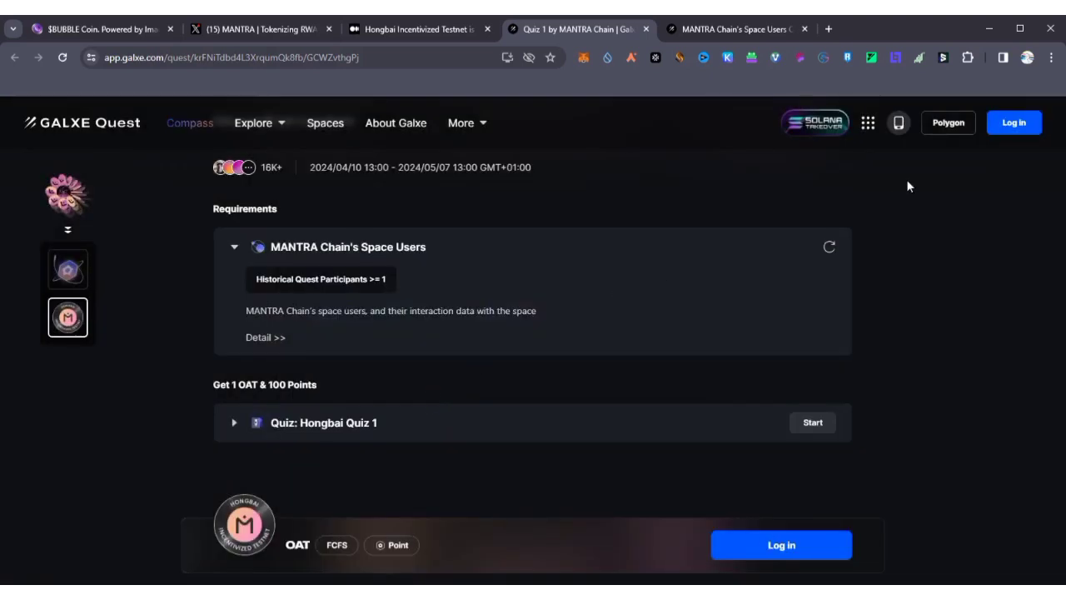
click(829, 248)
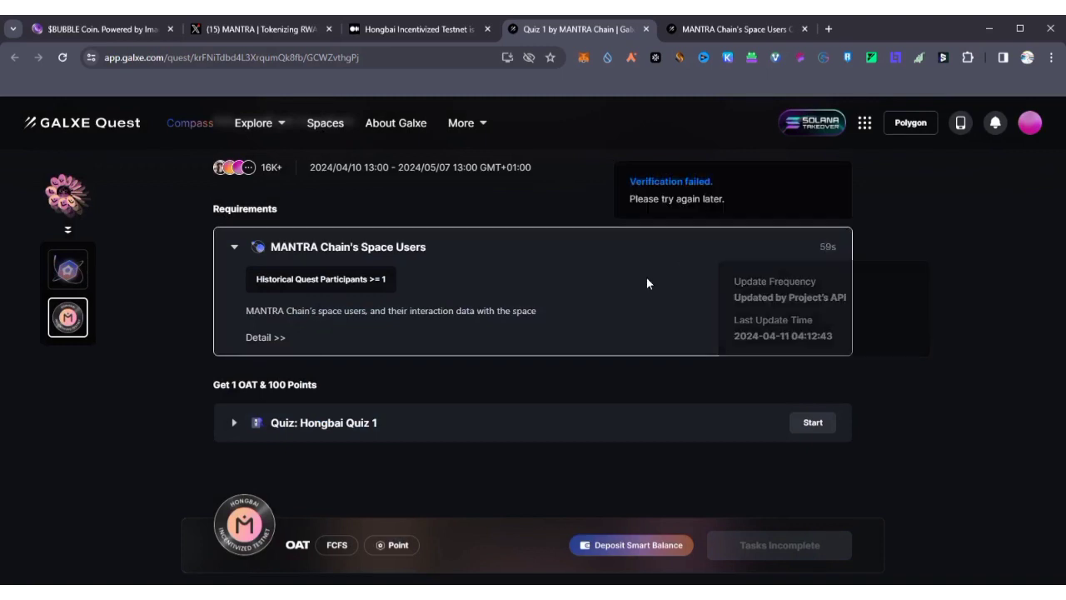
click(234, 250)
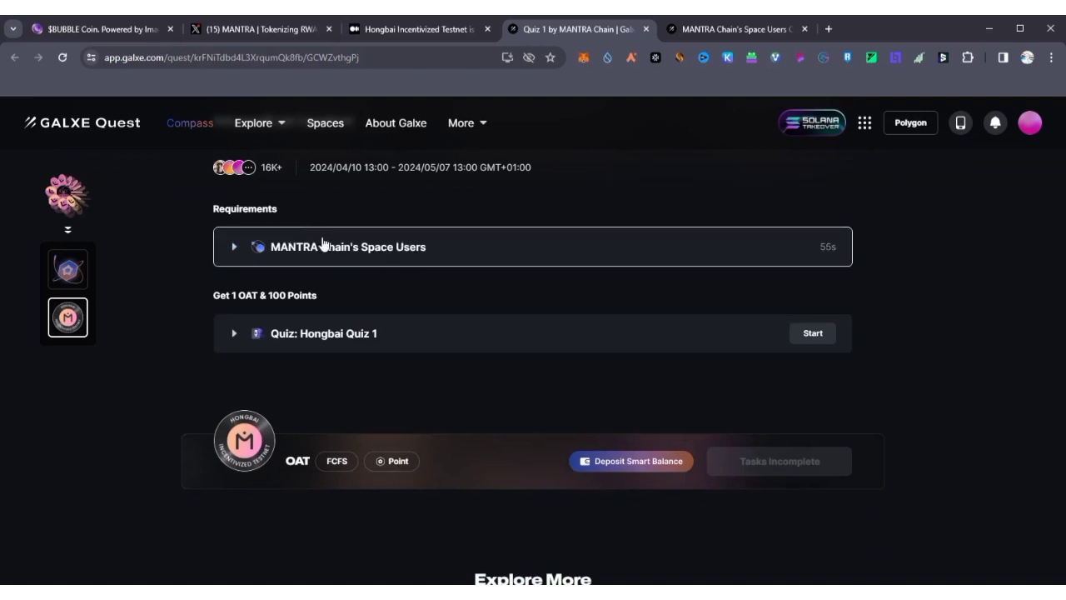
scroll(405, 261, down, 1)
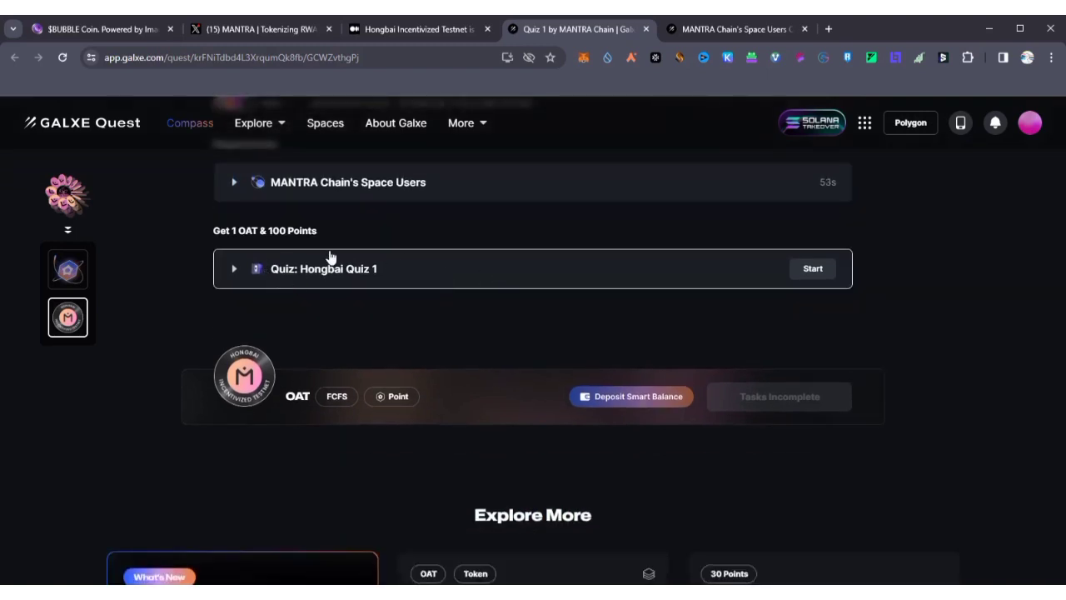
click(326, 273)
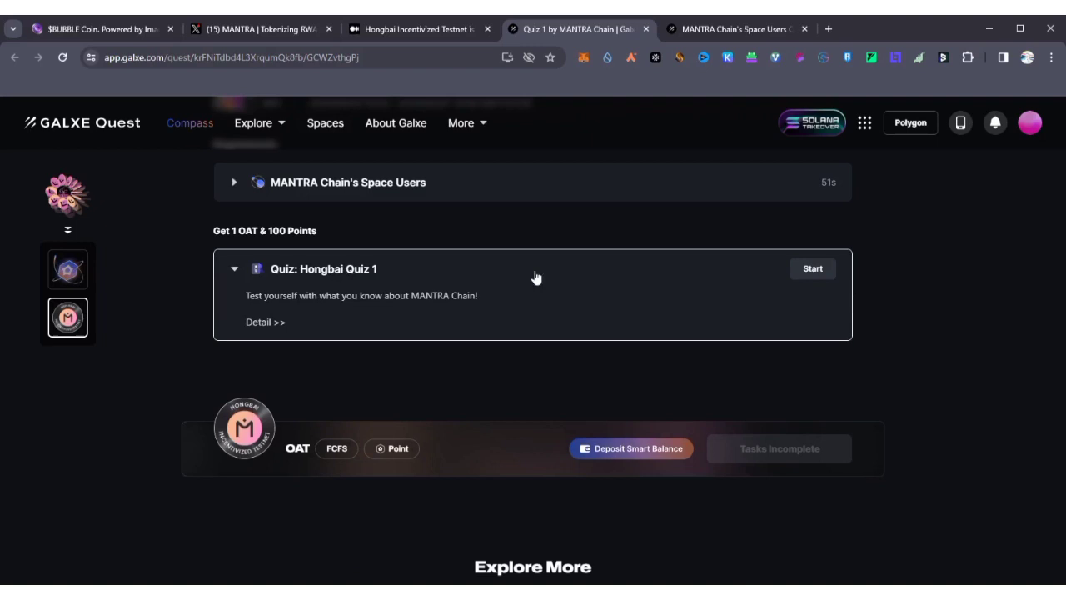
Submit Hongbai Quiz 1 answers Cosmos, Real estate and Financing terrorism, then go to Basic OMboarding.
click(812, 270)
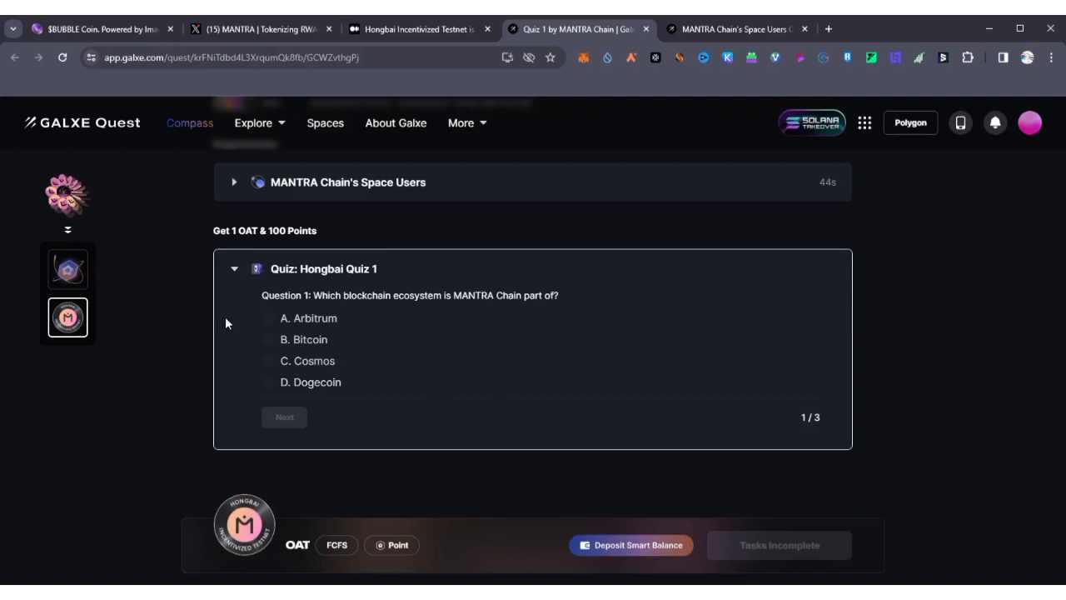
click(268, 362)
click(283, 417)
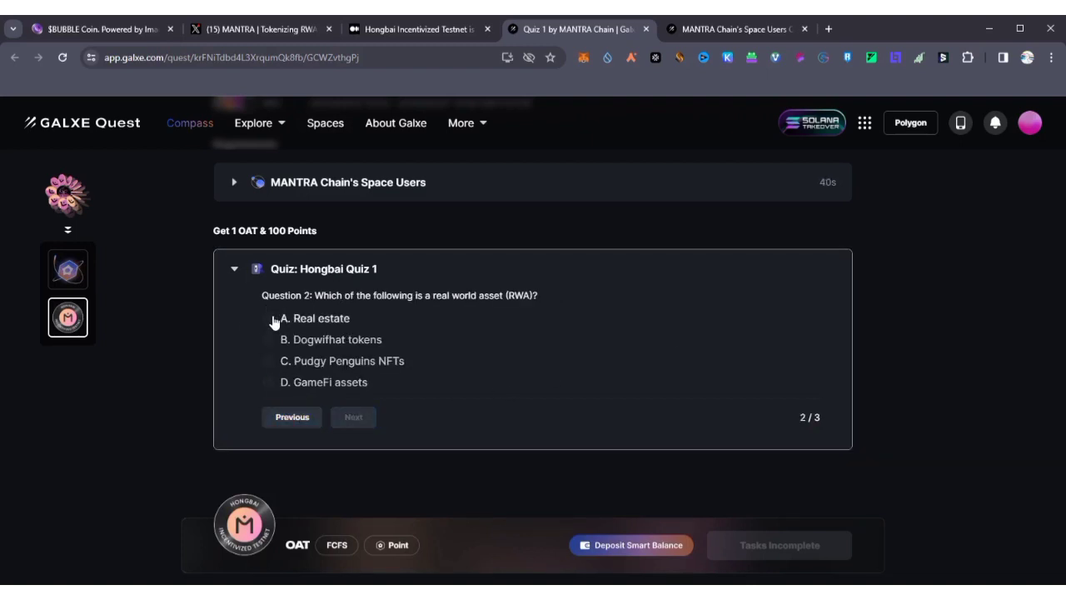
click(275, 320)
click(355, 417)
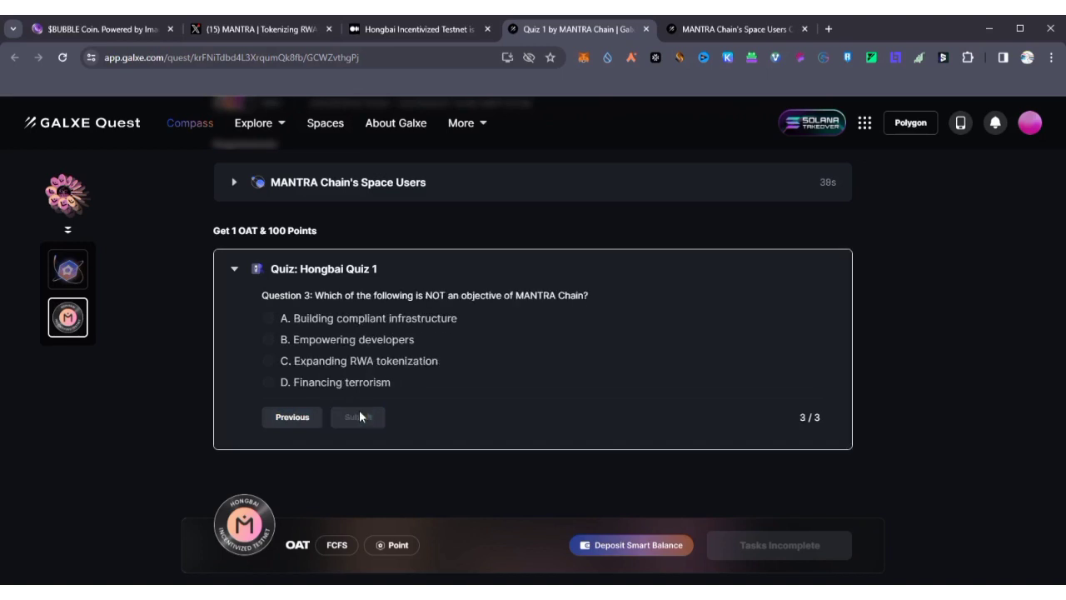
click(277, 385)
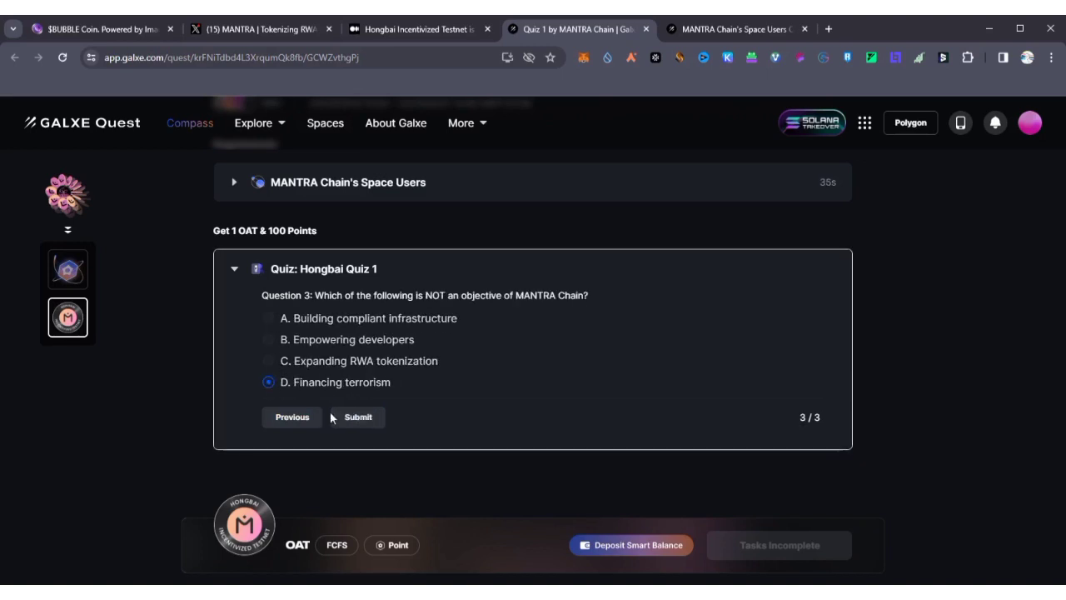
click(358, 416)
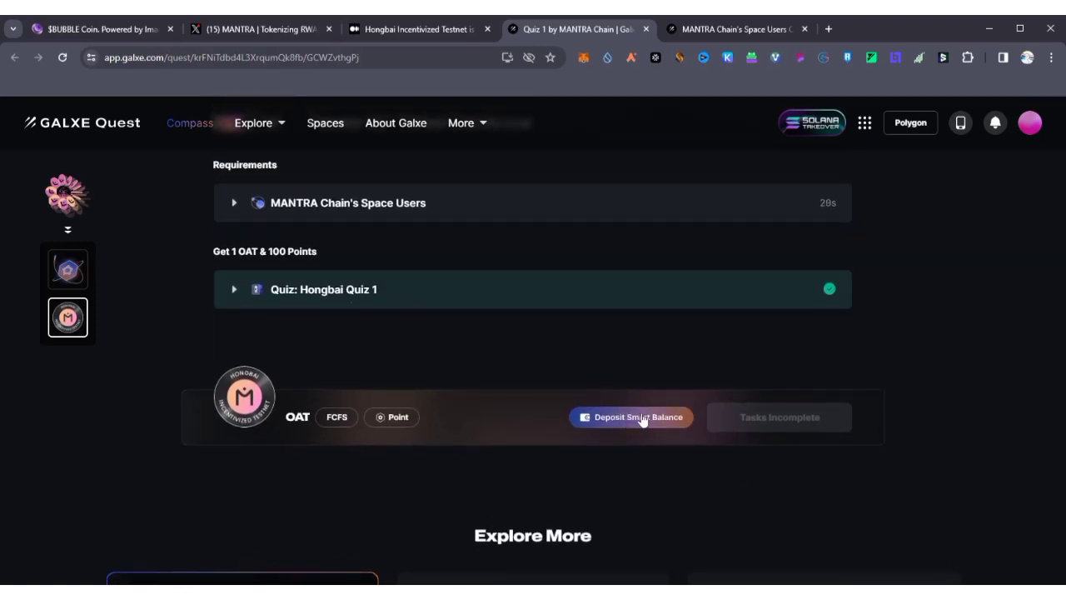
click(69, 270)
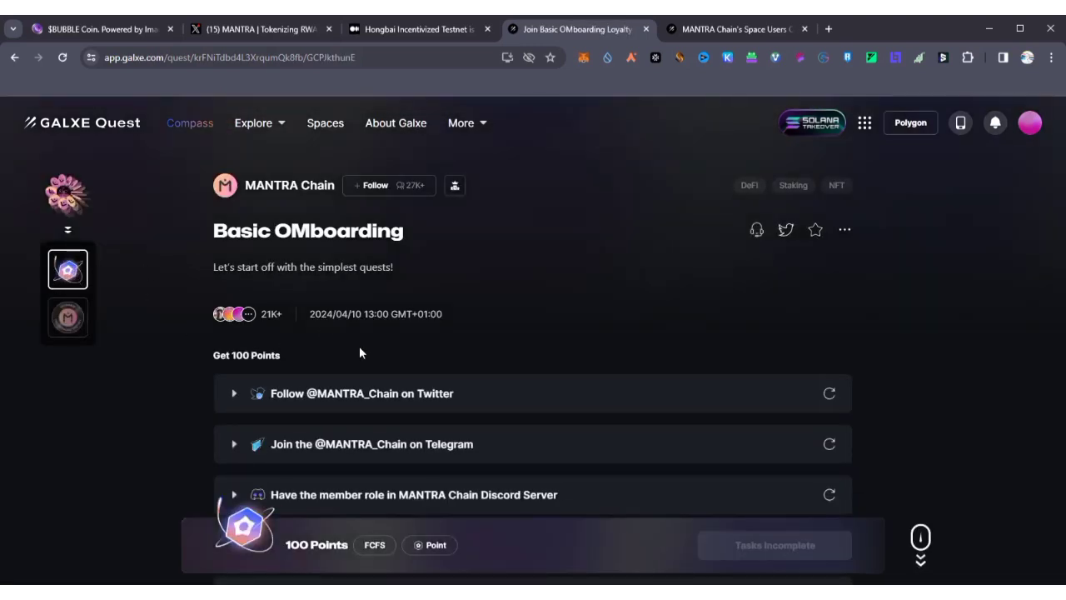
scroll(359, 348, down, 1)
scroll(359, 348, up, 1)
scroll(359, 347, down, 1)
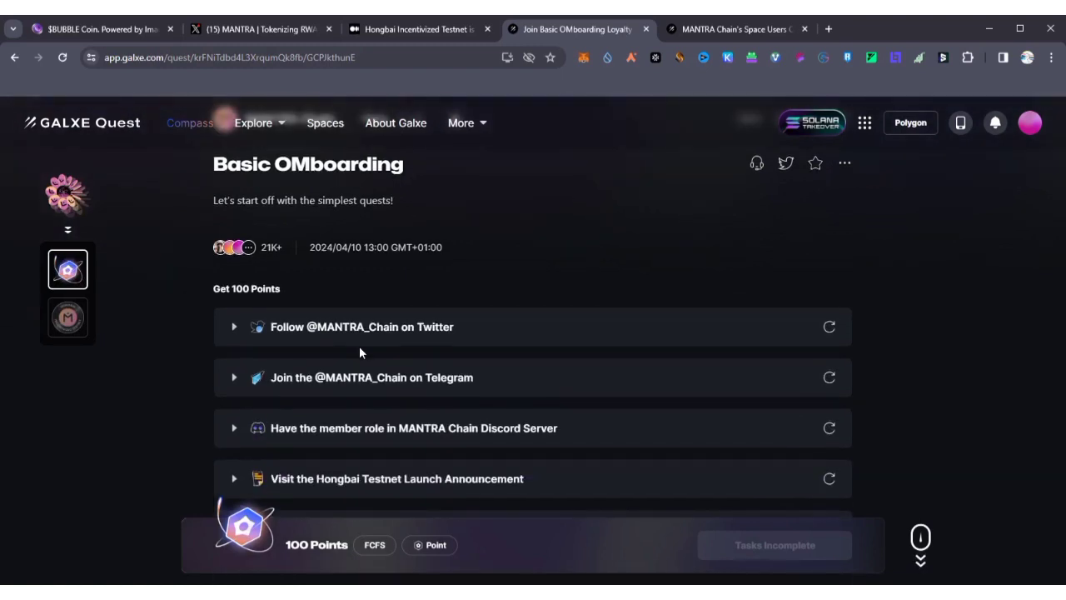
scroll(302, 377, down, 1)
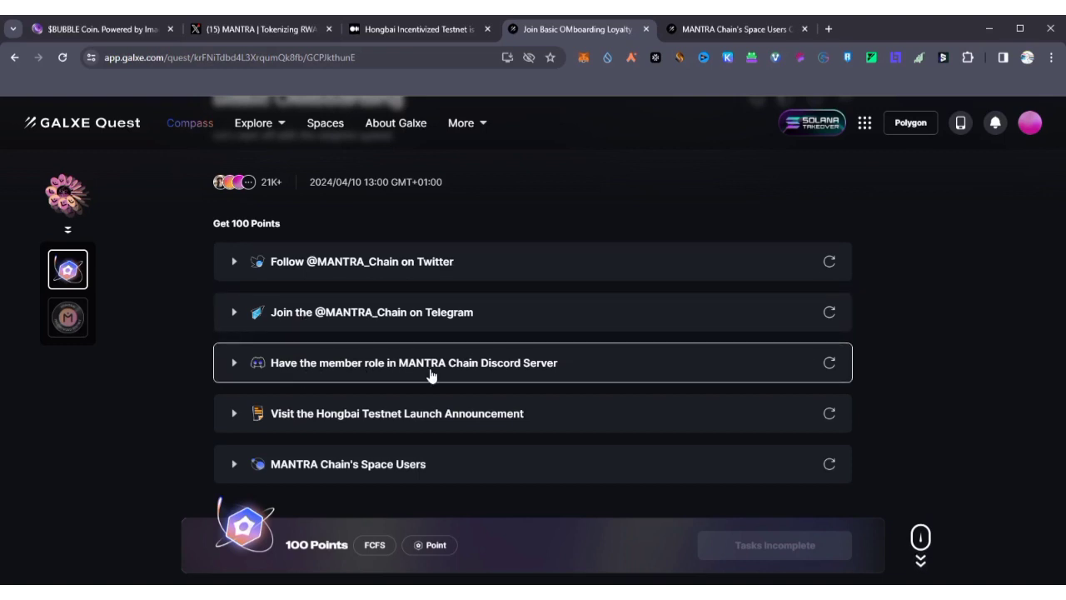
scroll(430, 371, down, 1)
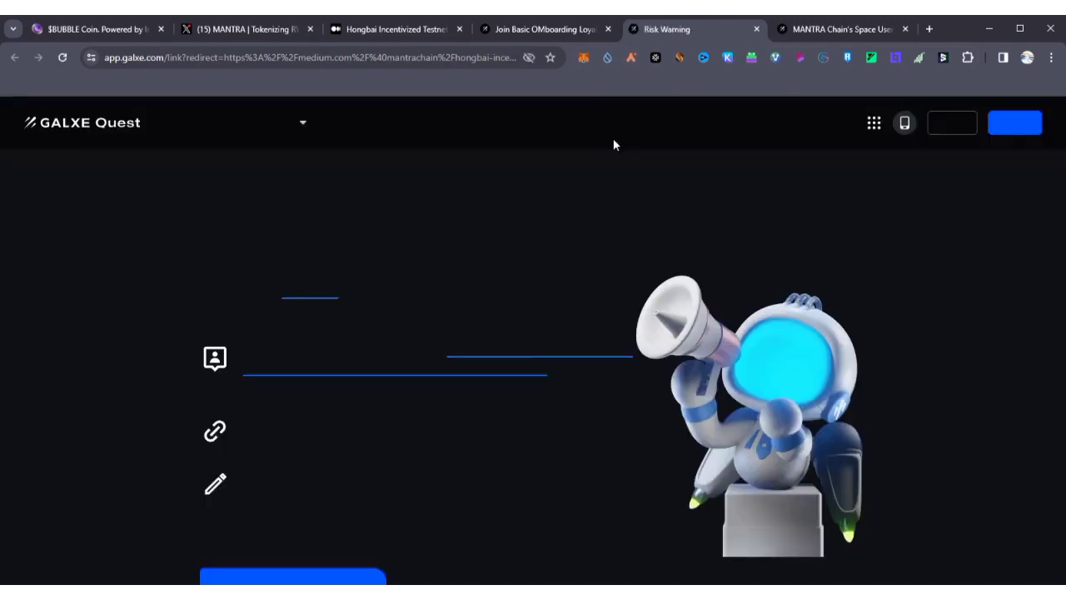
Scroll through the 'Hongbai Incentivized Testnet is LIVE' article on Medium.
scroll(526, 281, down, 1)
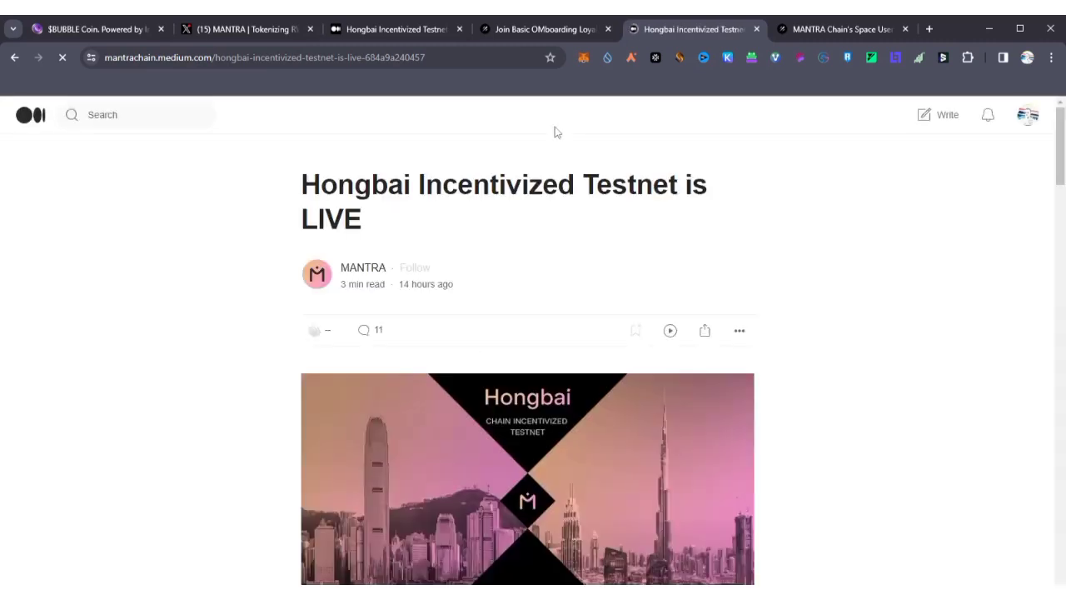
scroll(596, 227, down, 1)
scroll(596, 227, down, 1)
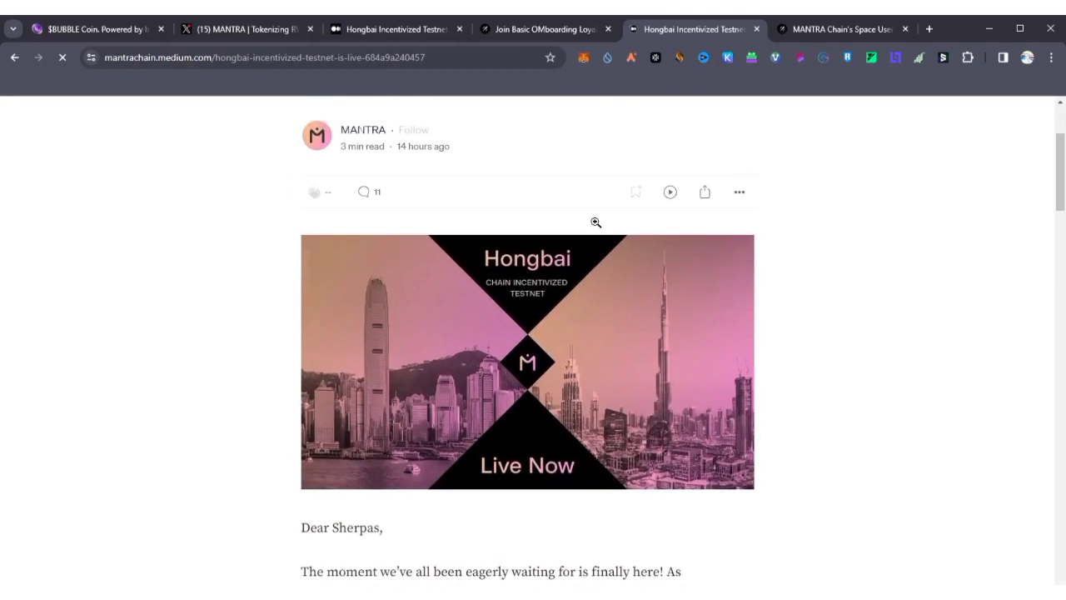
scroll(597, 226, down, 1)
scroll(596, 227, down, 5)
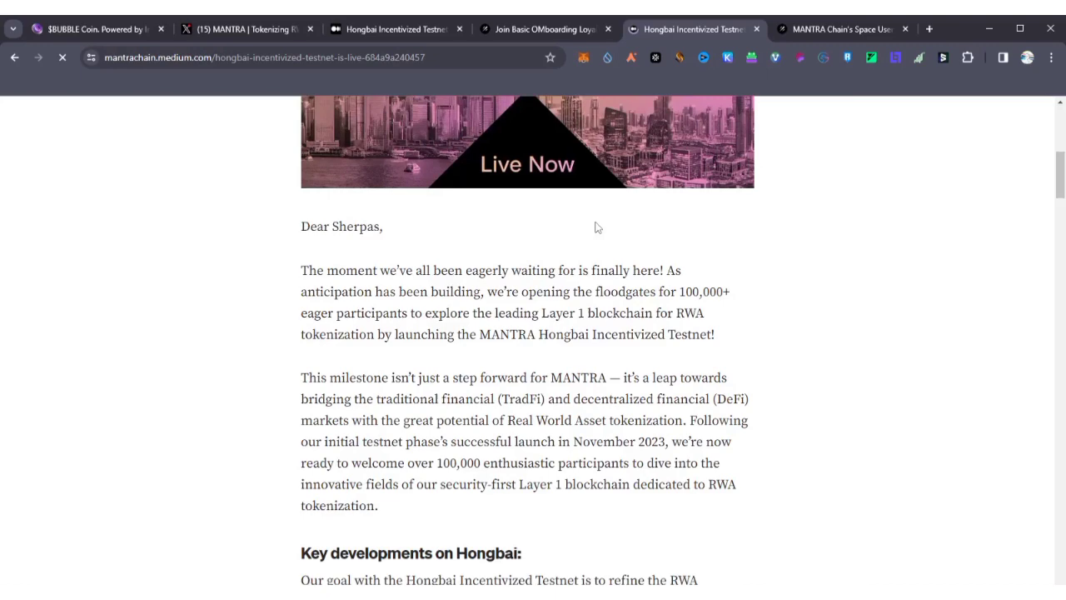
scroll(593, 166, up, 5)
Return to the Galxe quest and refresh the announcement visit task until it verifies.
click(552, 29)
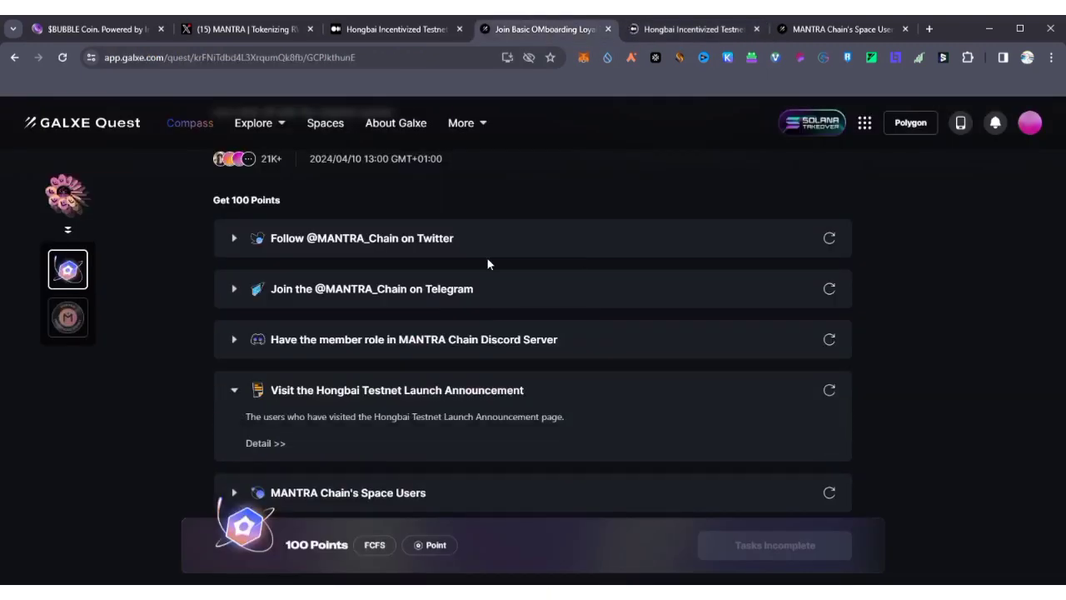
scroll(500, 380, down, 1)
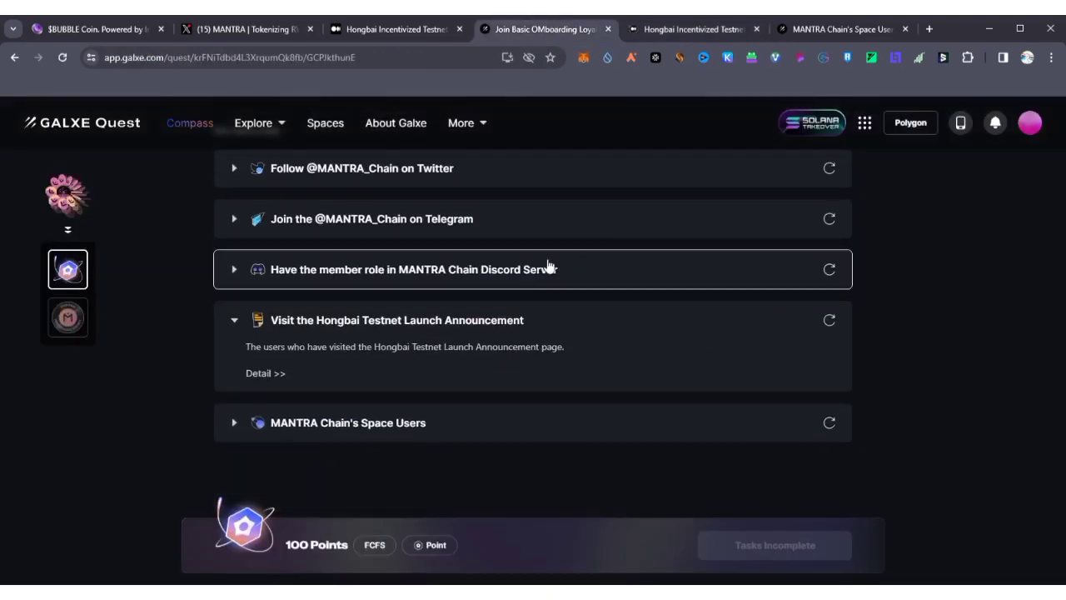
click(832, 322)
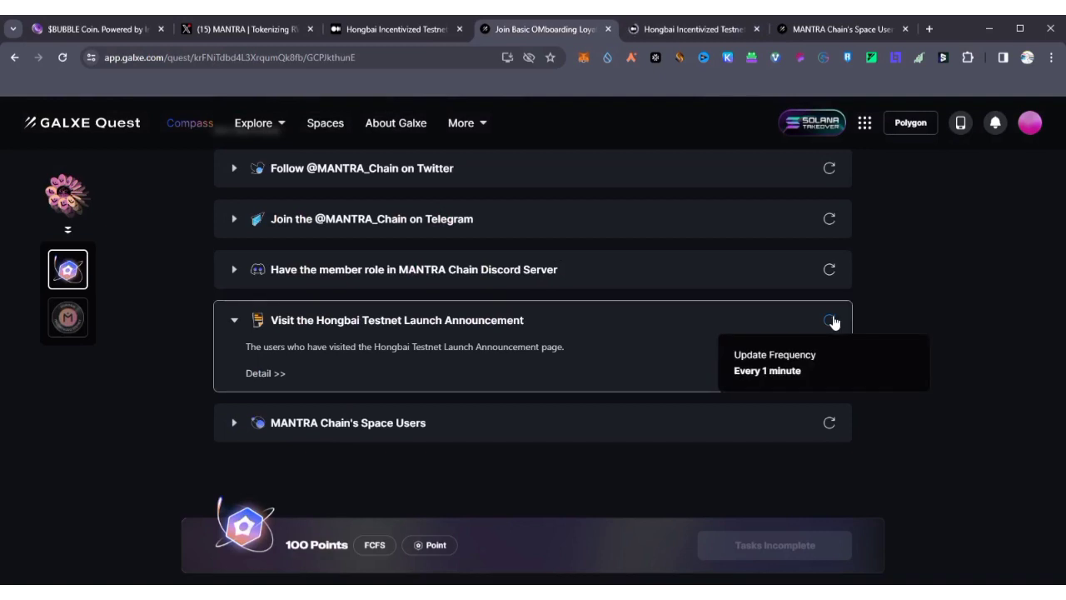
click(683, 302)
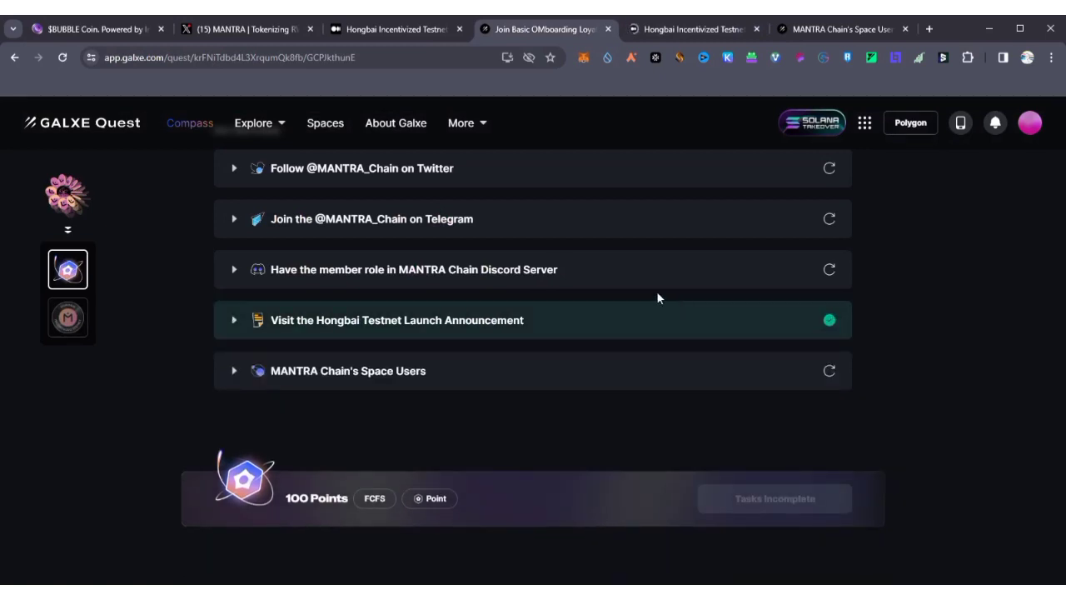
scroll(465, 268, up, 1)
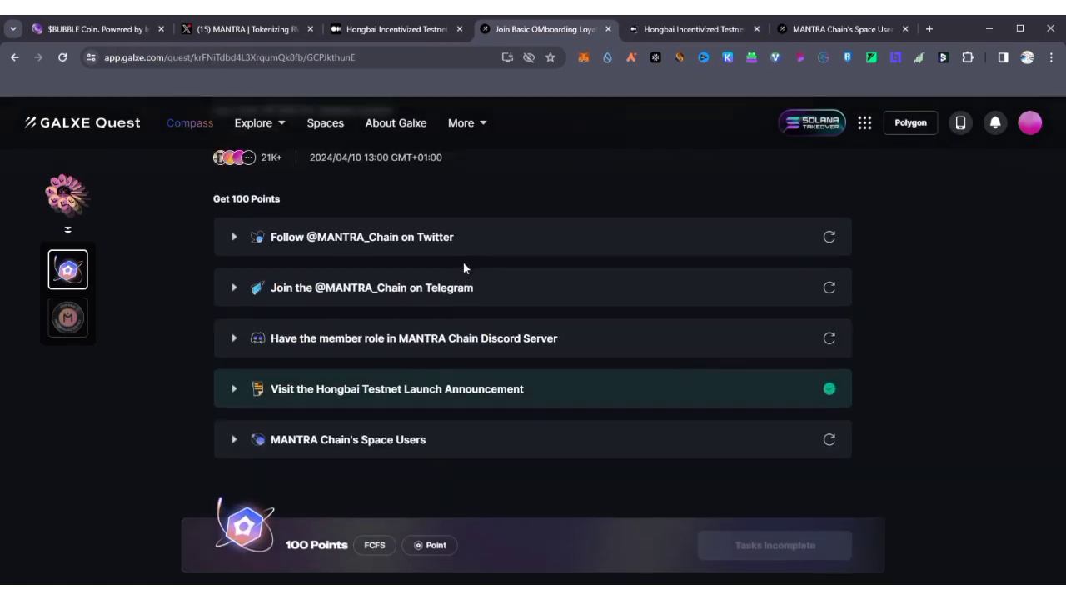
click(349, 240)
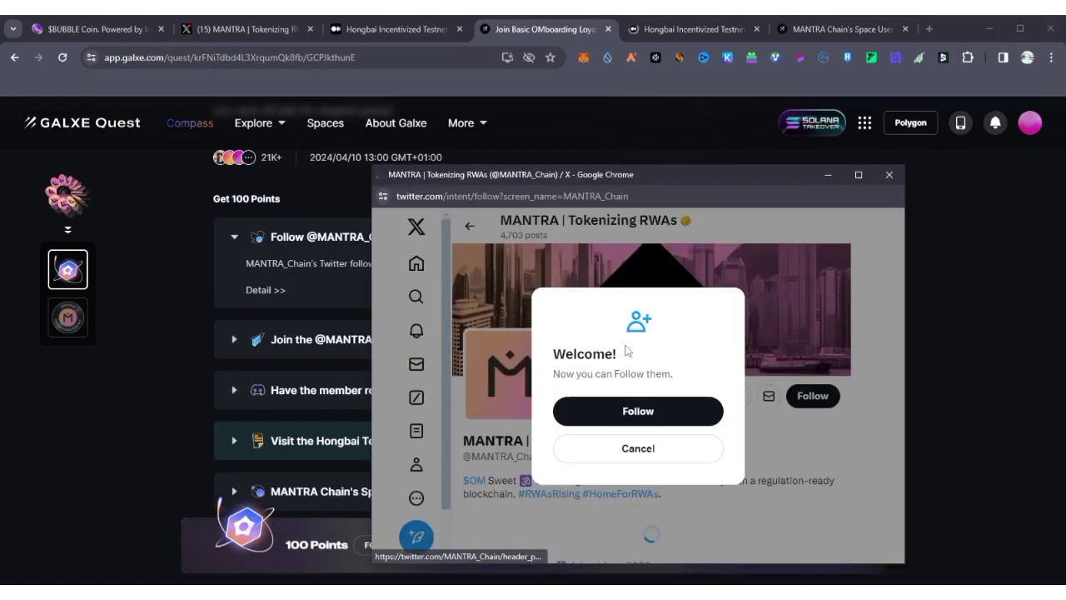
click(658, 412)
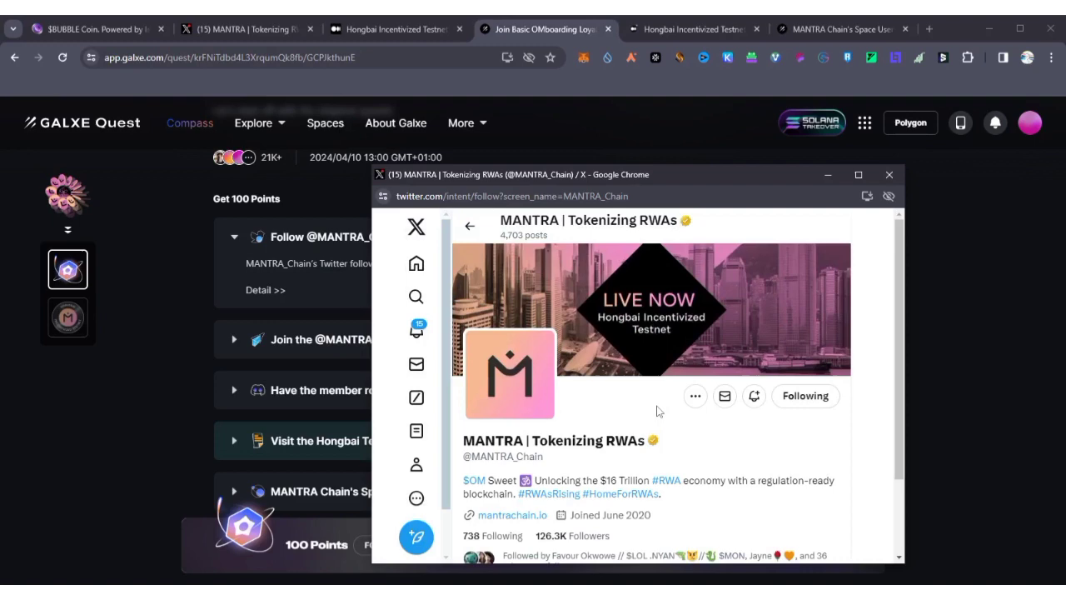
click(898, 175)
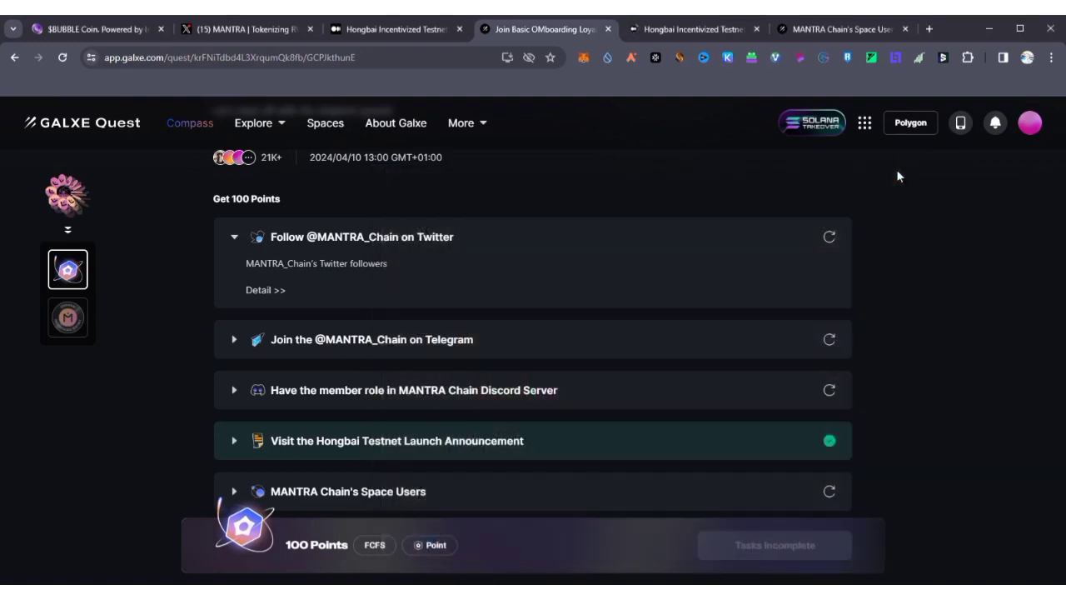
click(829, 237)
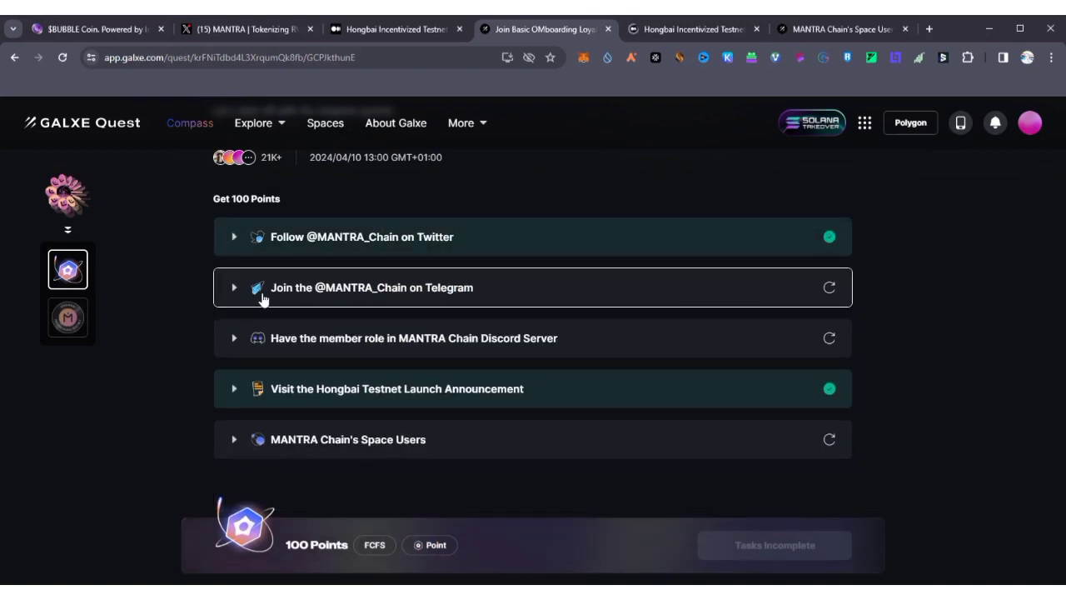
Open the MANTRA group in Telegram Desktop via the Join task, then return to Chrome.
click(392, 293)
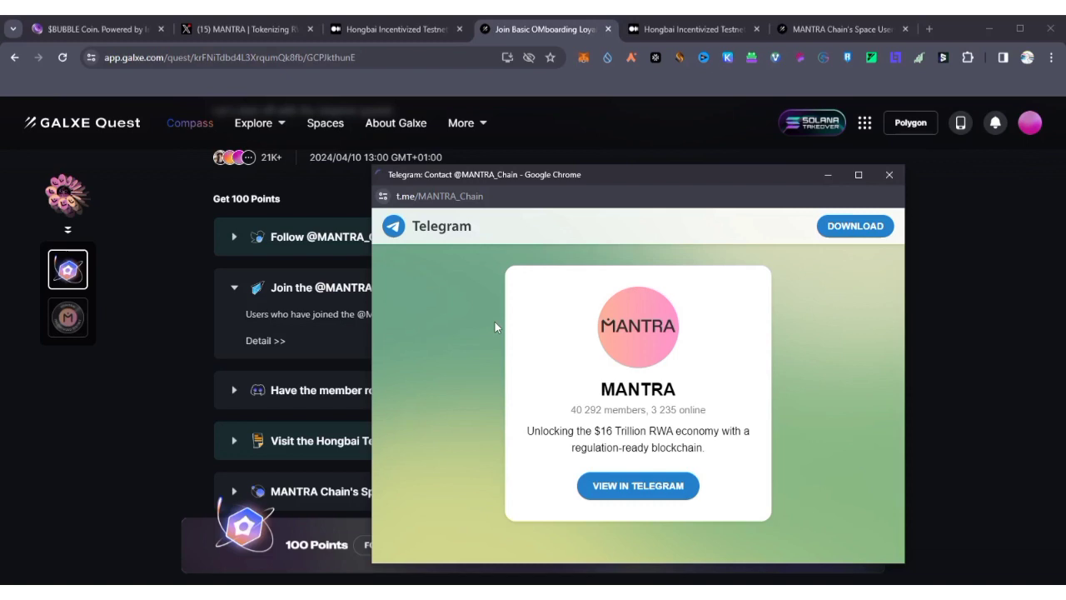
click(648, 488)
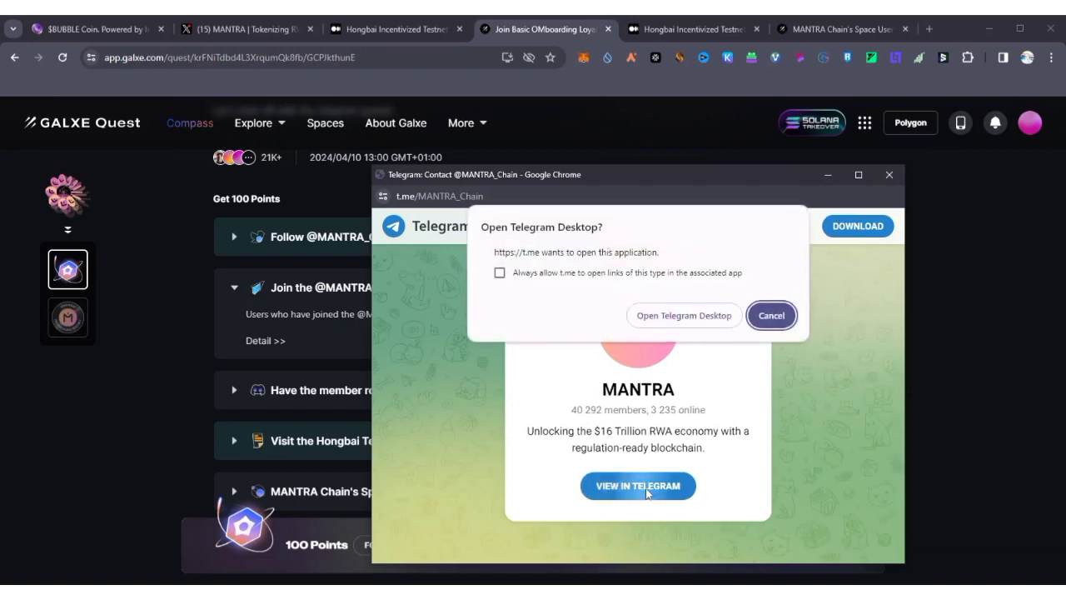
click(698, 318)
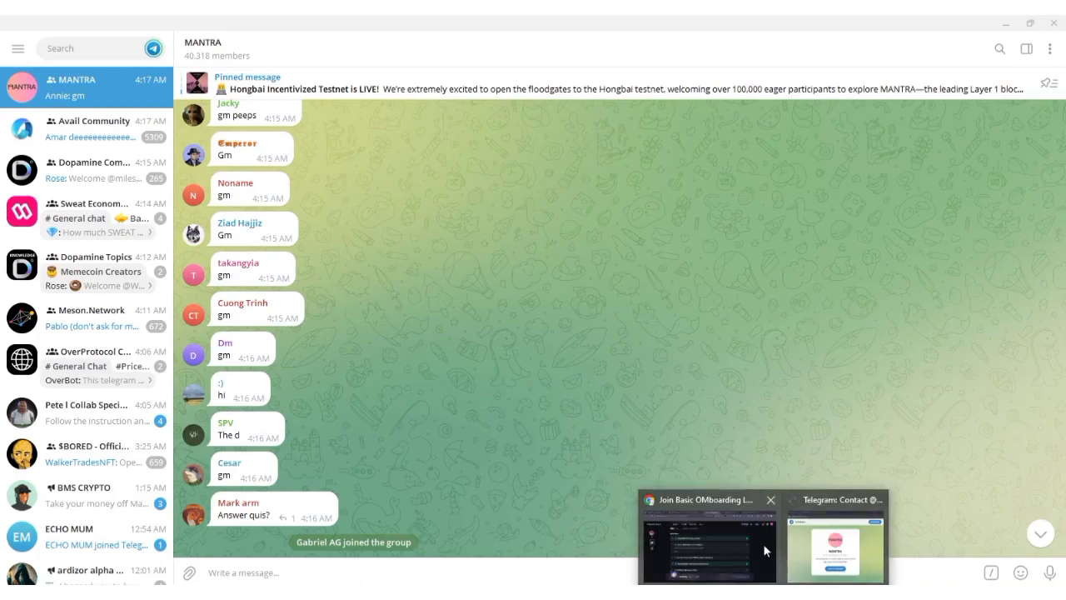
click(763, 543)
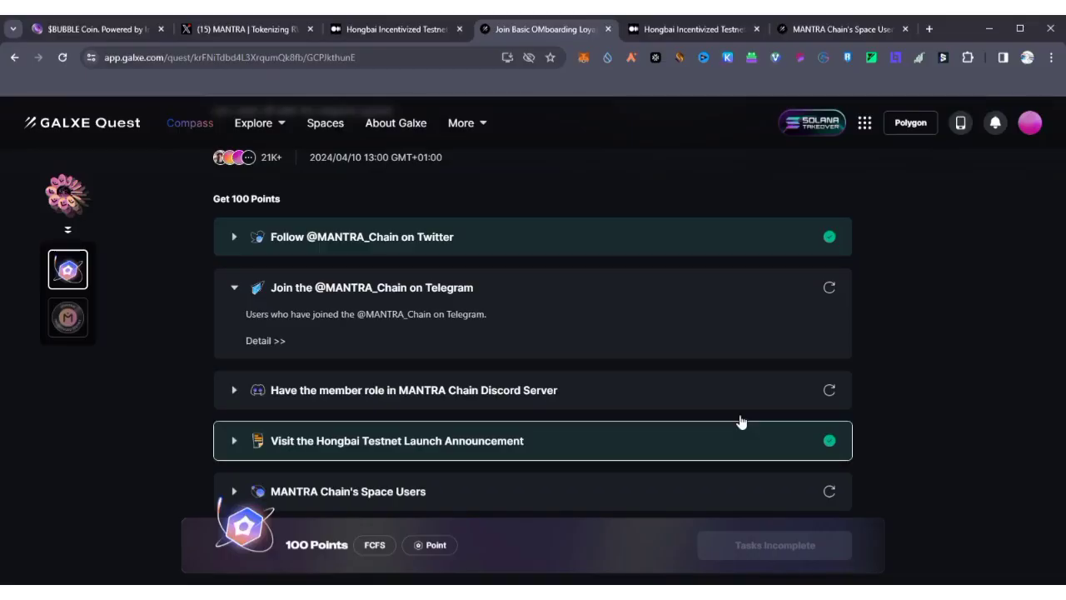
Recheck the Telegram join task and accept the MANTRA Chain Discord server invite.
click(835, 289)
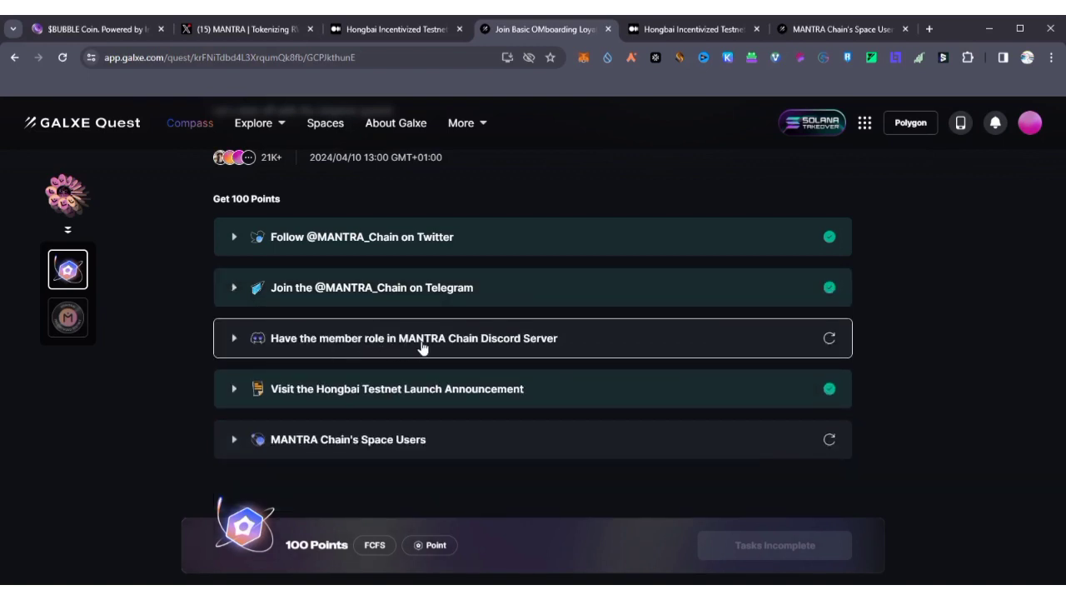
click(433, 343)
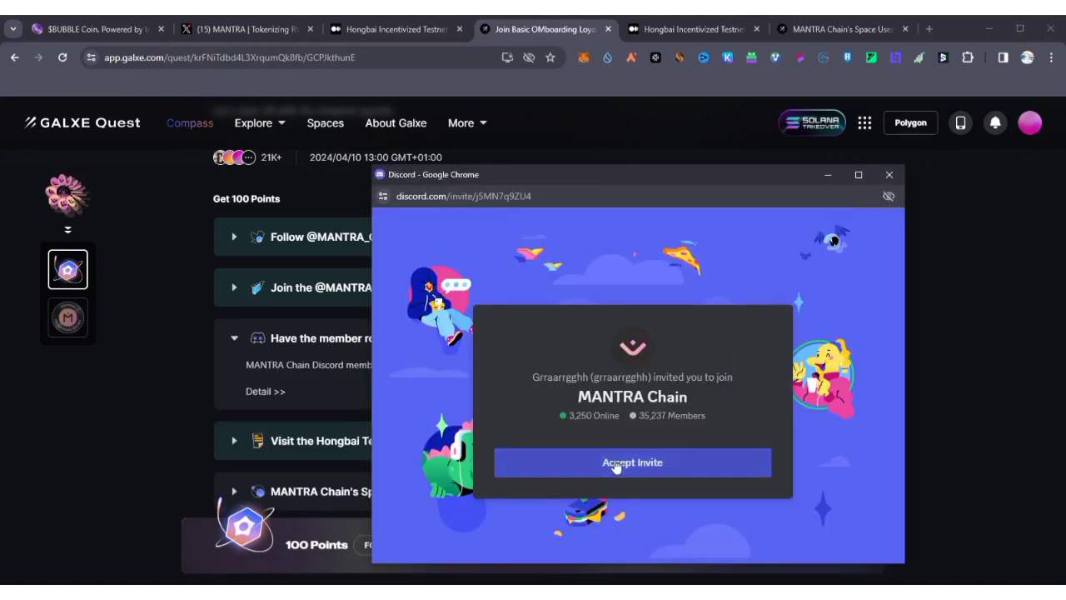
click(615, 462)
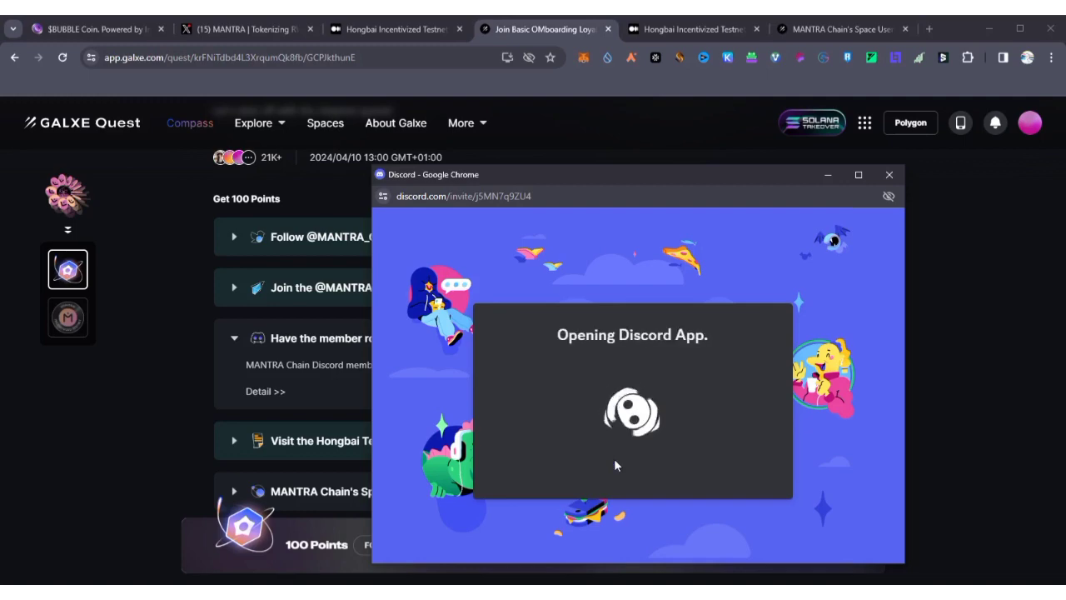
Finish MANTRA Chain Discord onboarding with the Developer and Validator goals selected.
click(857, 176)
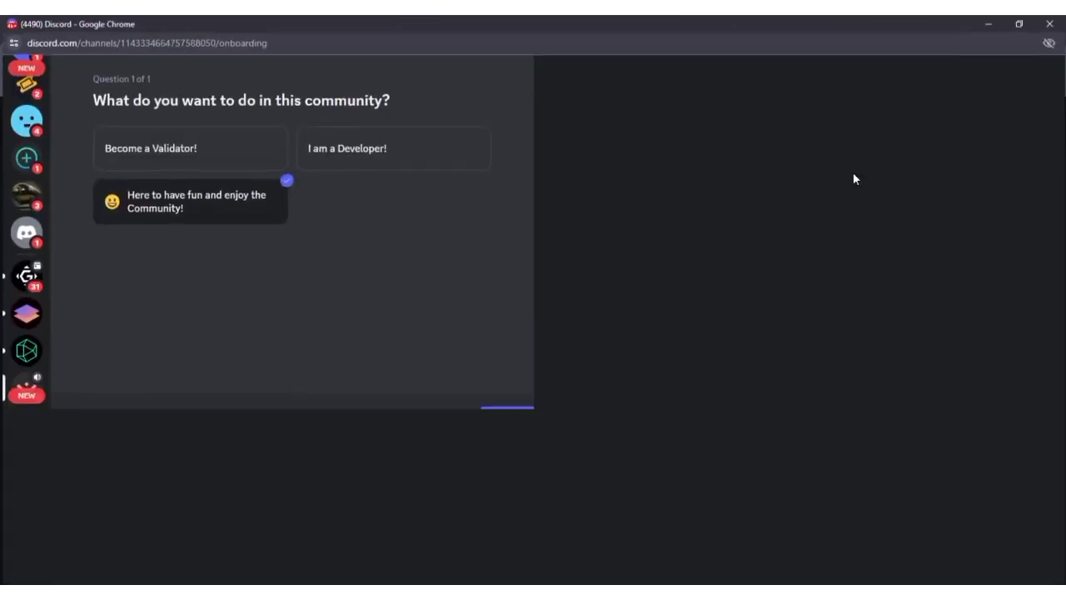
click(641, 251)
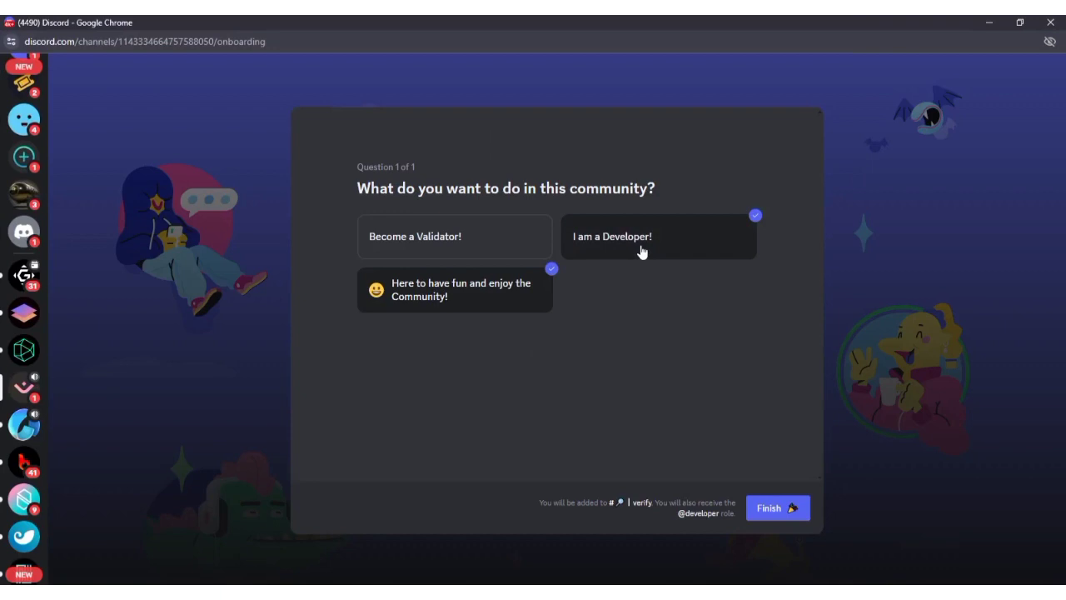
click(521, 254)
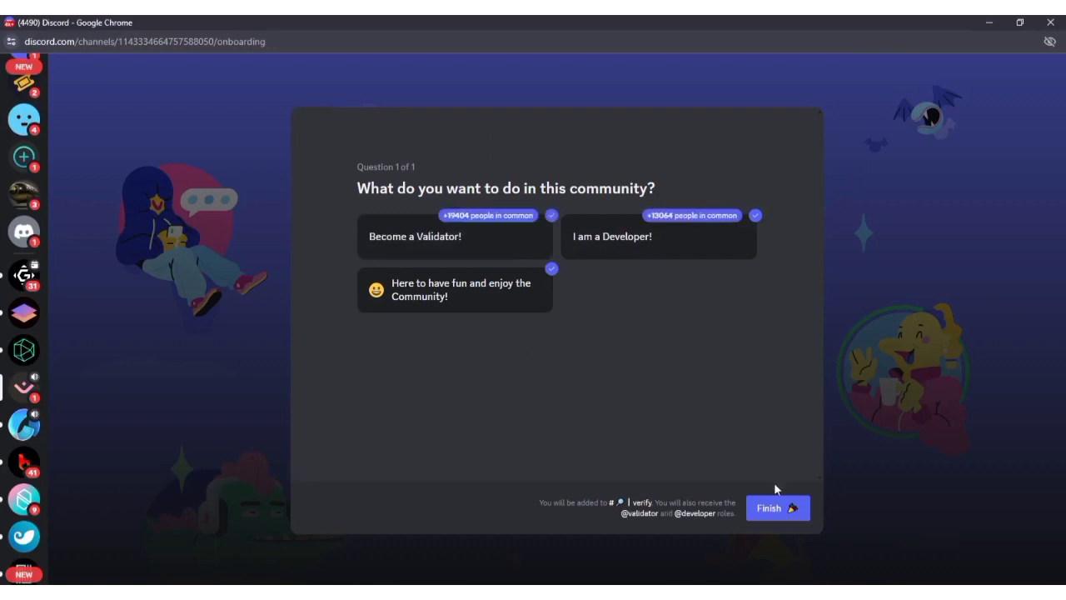
click(792, 512)
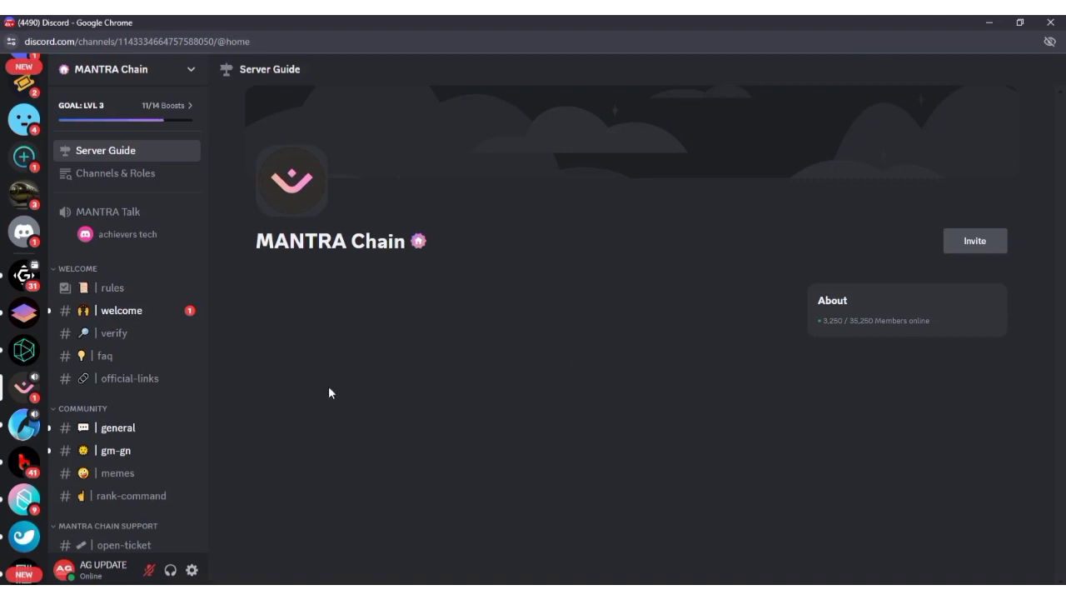
Verify membership by adding the check-mark reaction in the verify channel.
click(122, 337)
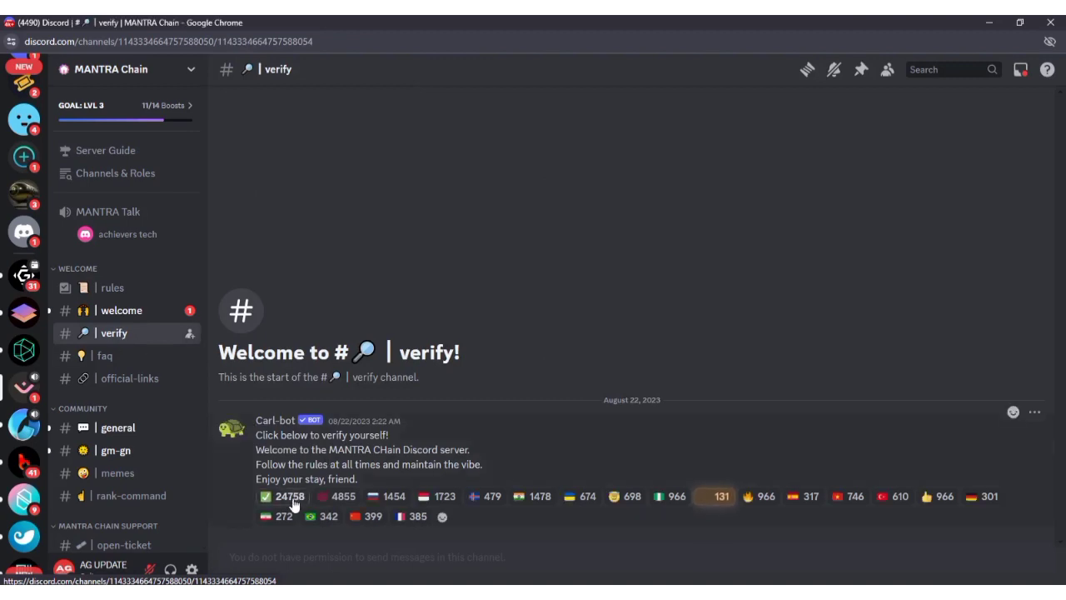
click(290, 497)
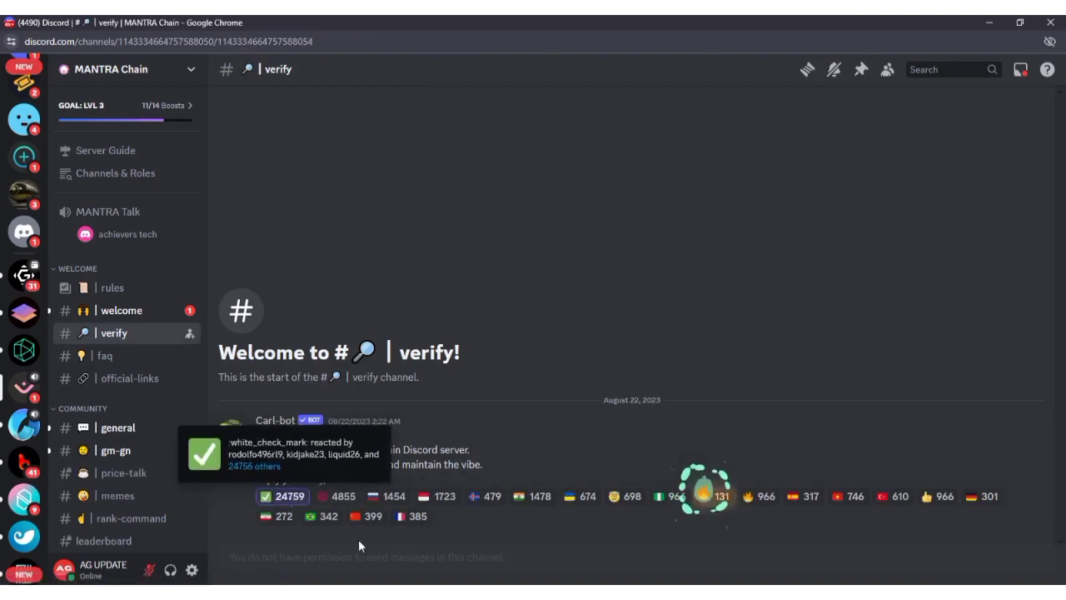
scroll(173, 440, down, 1)
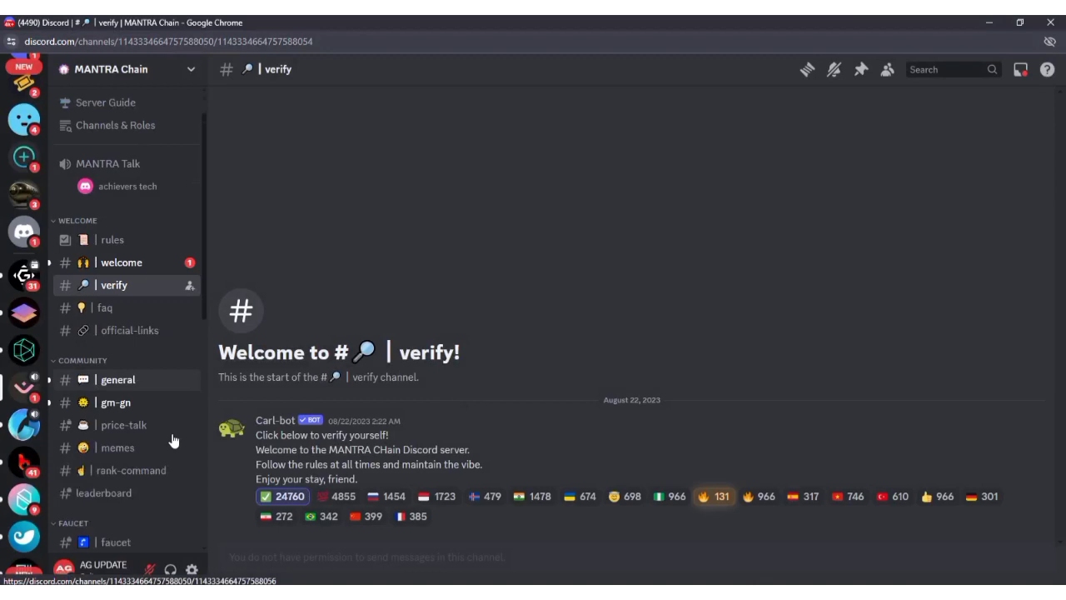
scroll(167, 425, down, 1)
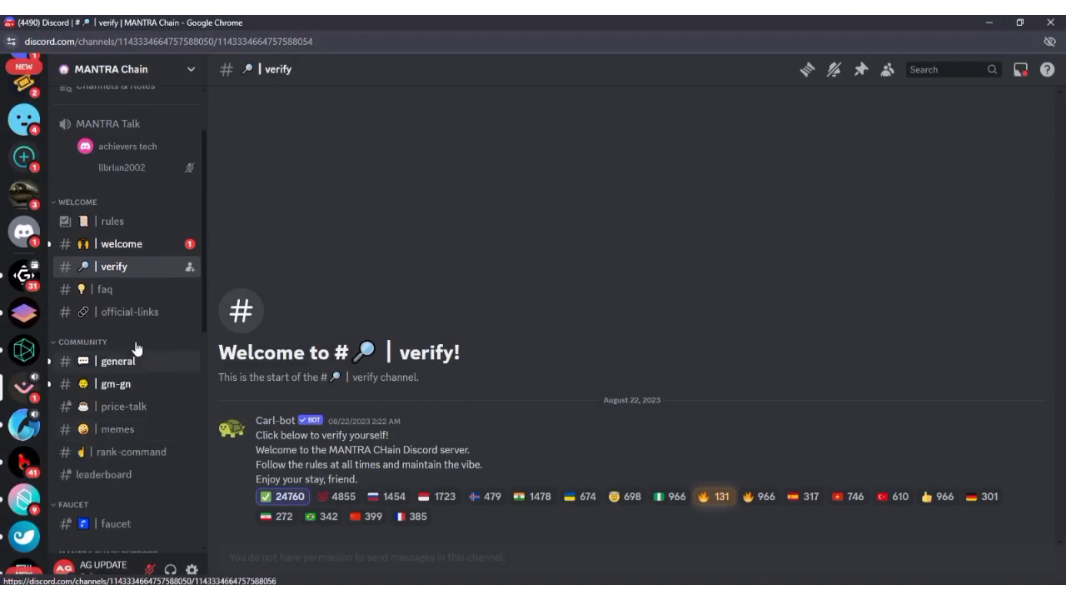
Post 'GM' in #gm-gn and 'Hiii' in #general.
click(144, 383)
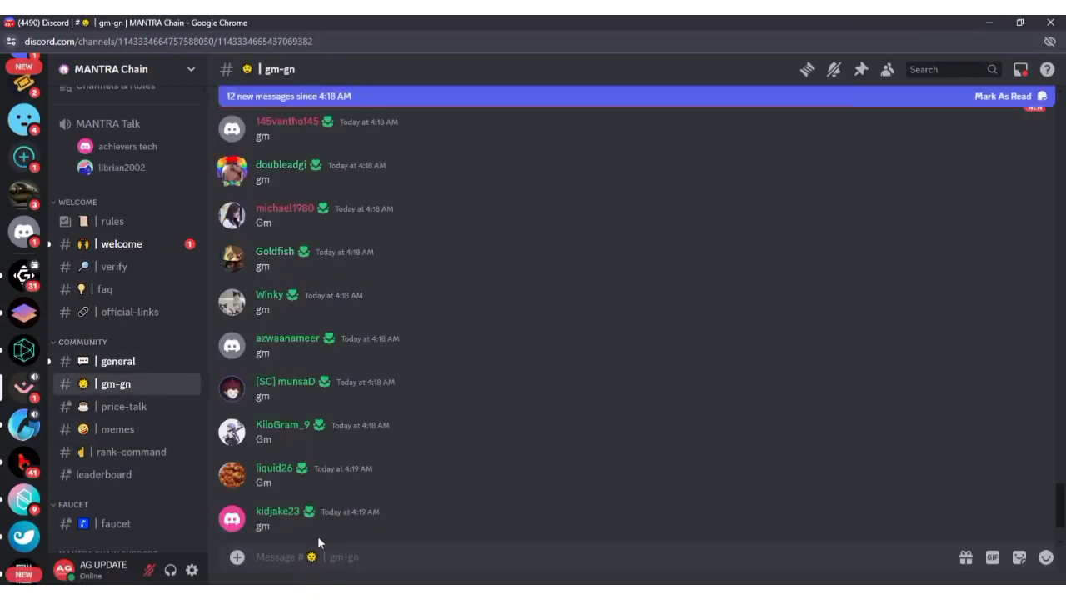
text(GM)
key(Return)
click(149, 367)
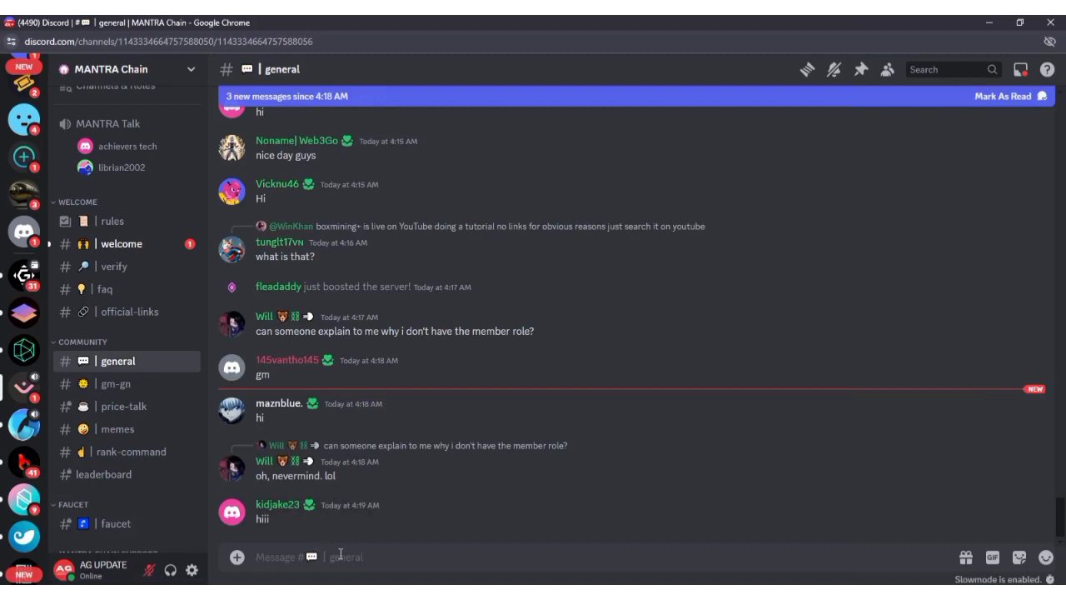
text(Hiii)
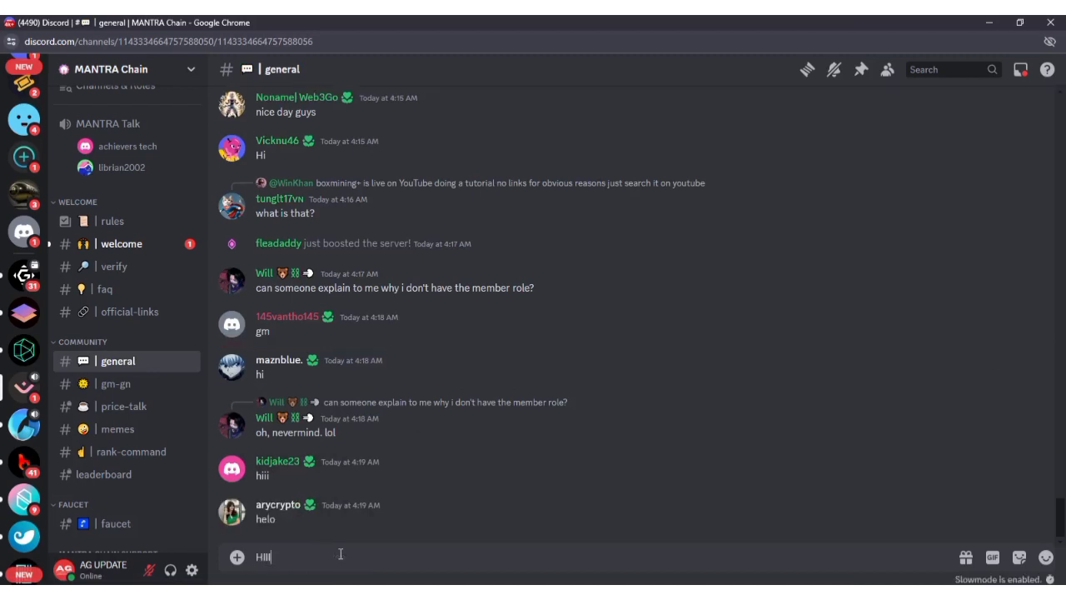
key(Return)
scroll(415, 496, up, 1)
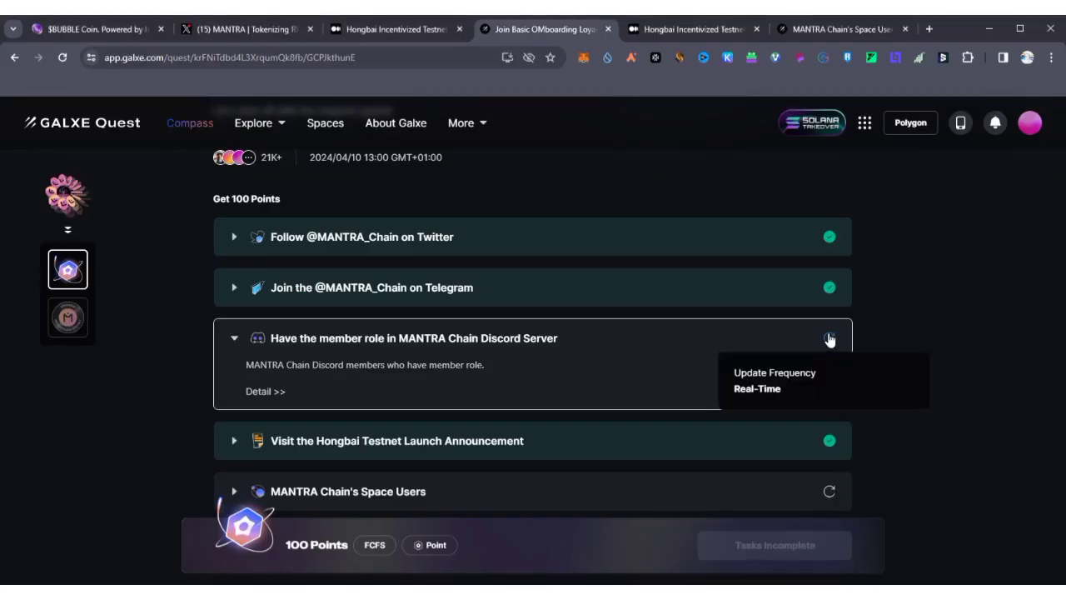
Re-check the Discord member-role task, then expand MANTRA Chain's Space Users task.
click(830, 339)
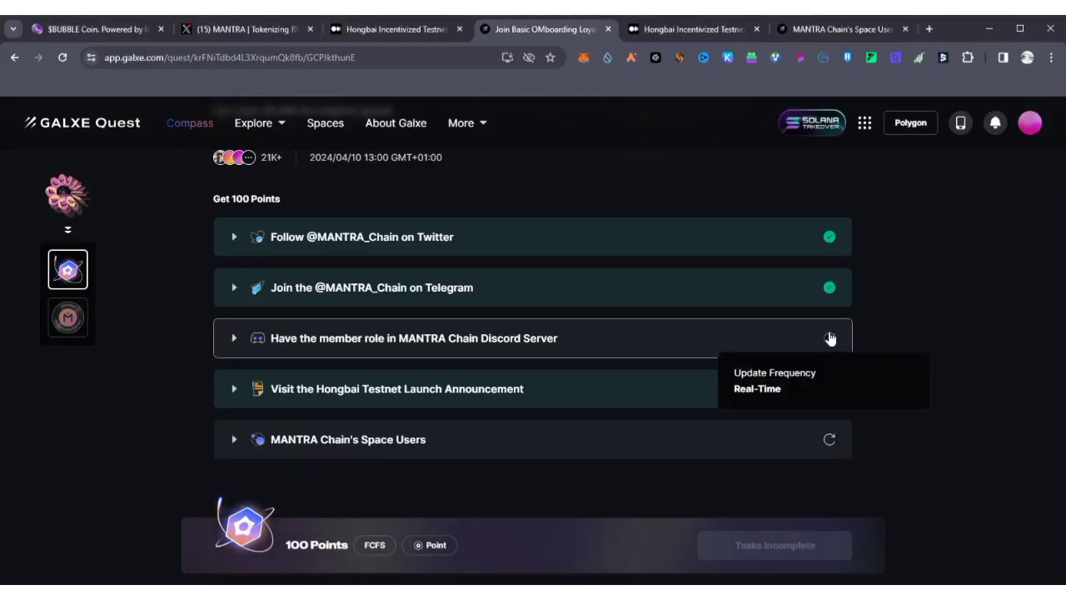
click(830, 338)
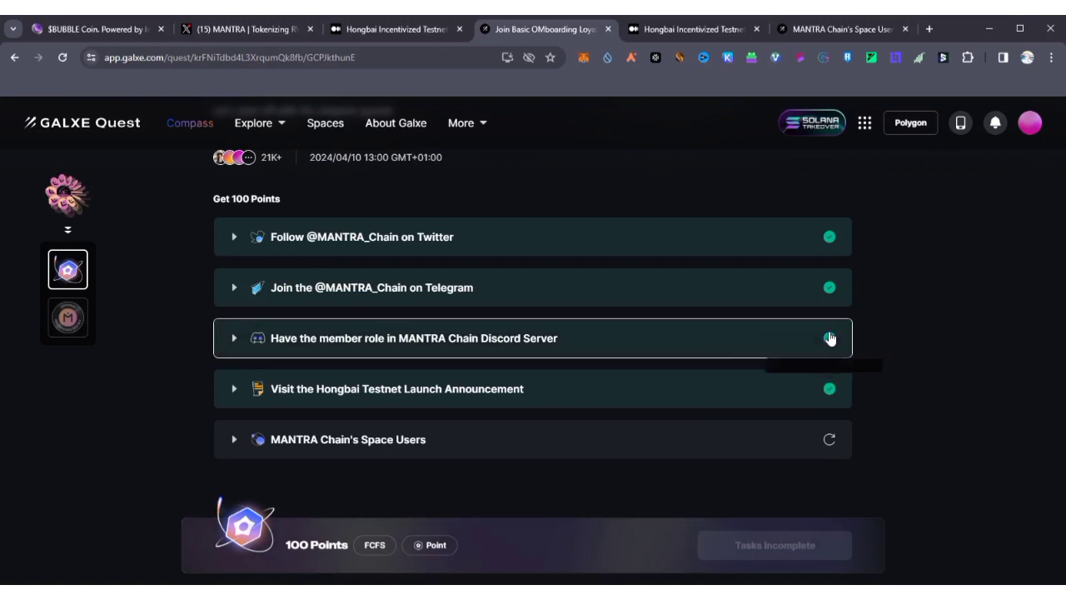
scroll(744, 388, down, 1)
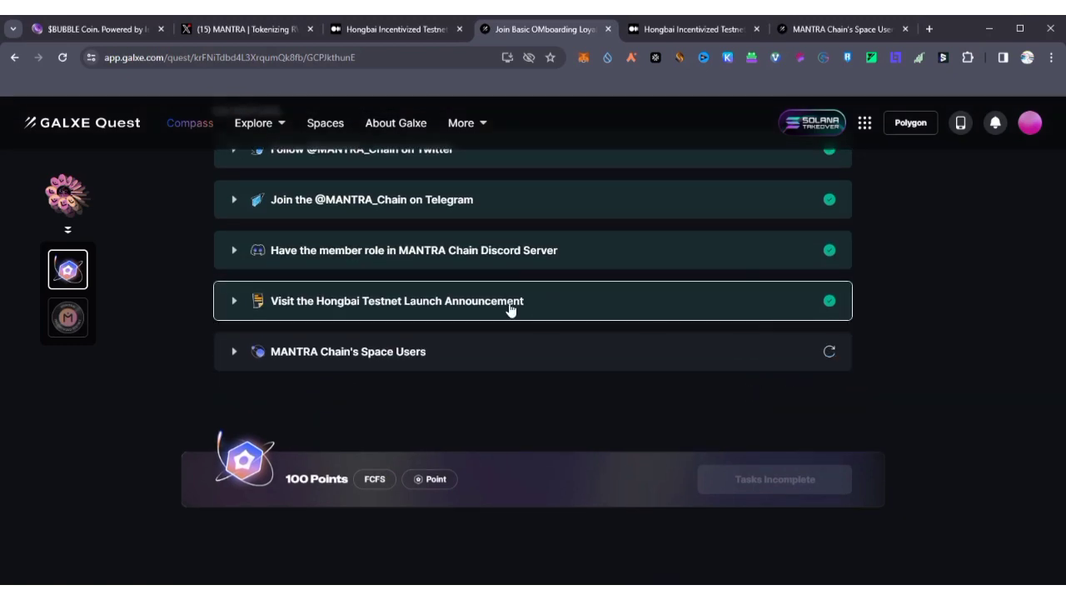
click(336, 356)
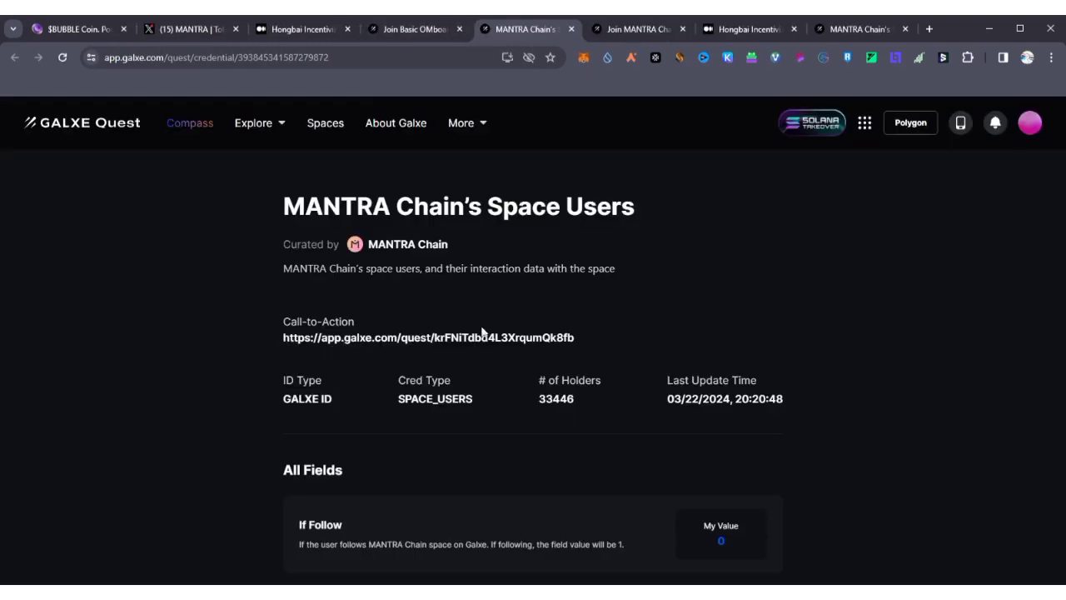
Open the Hongbai Incentivized Testnet campaign from the MANTRA Chain space page.
click(648, 27)
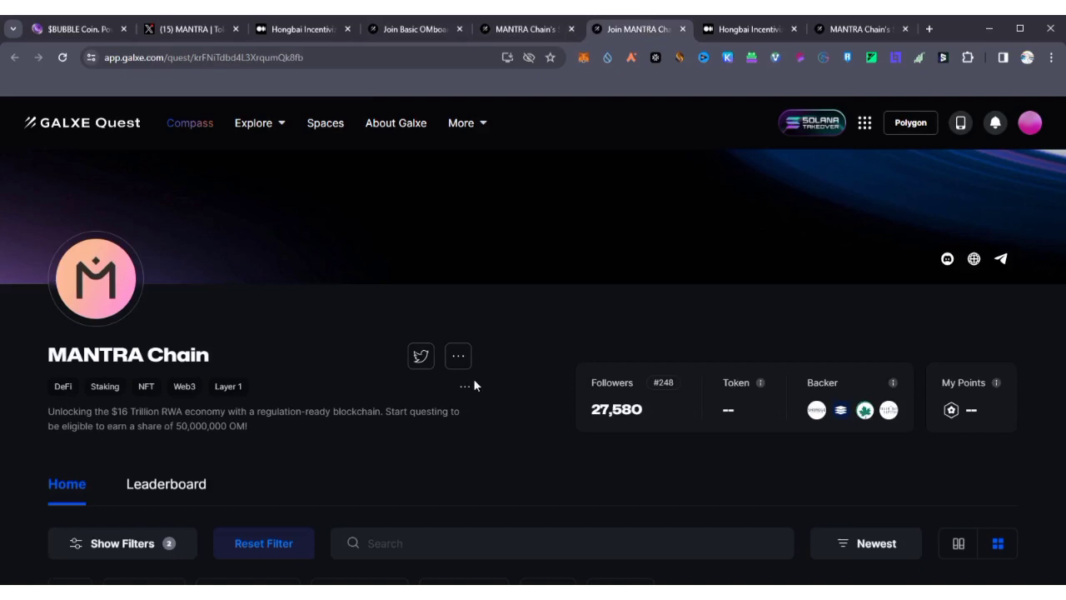
scroll(473, 385, down, 1)
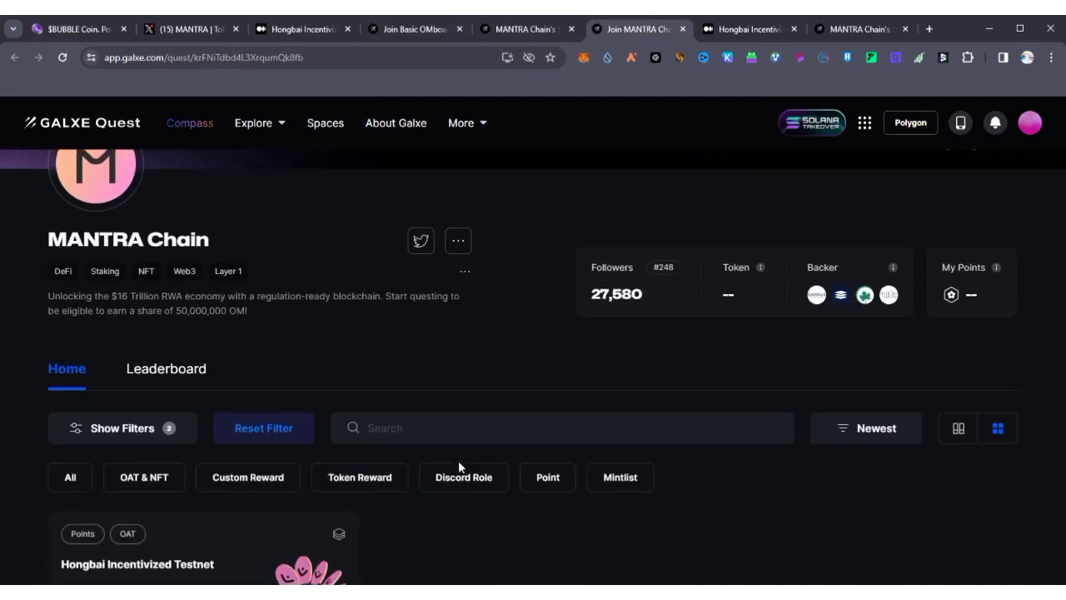
scroll(458, 467, down, 2)
scroll(458, 467, up, 1)
scroll(458, 466, down, 1)
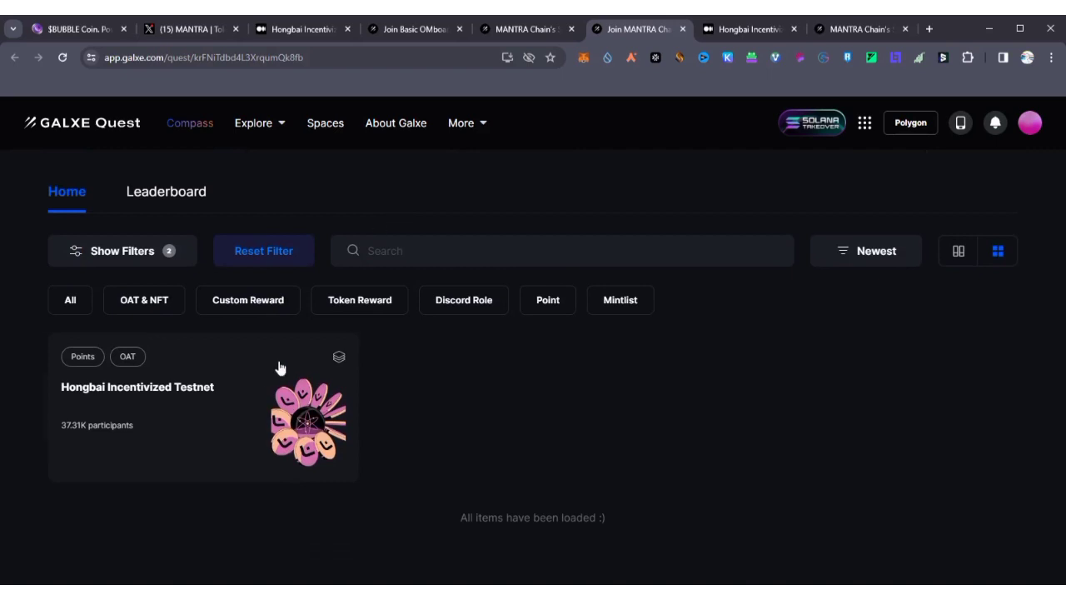
click(274, 405)
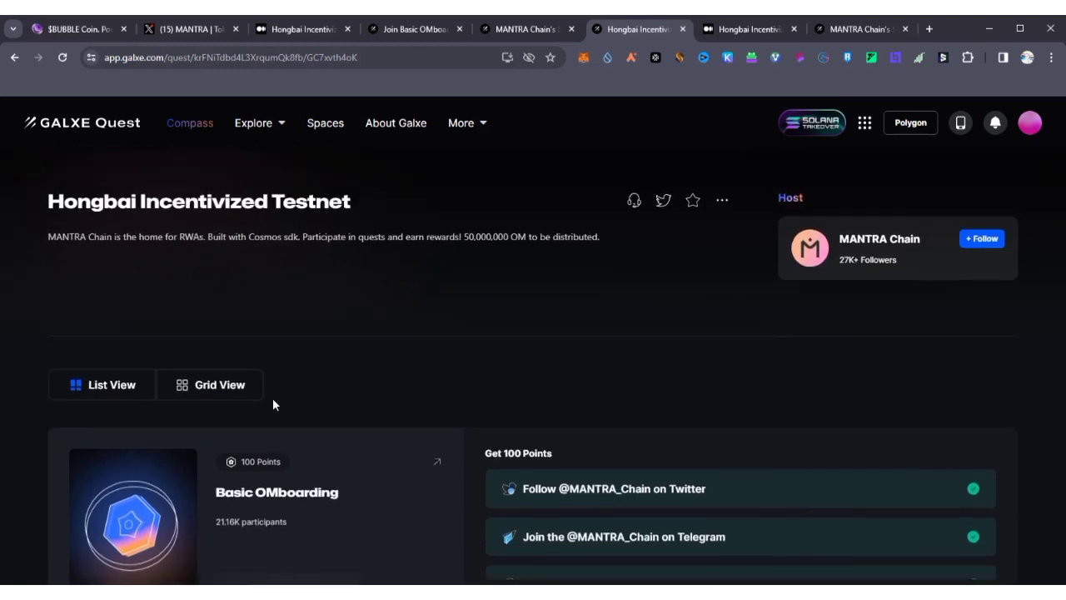
Follow the MANTRA Chain space and save the Hongbai campaign to the watchlist.
click(996, 246)
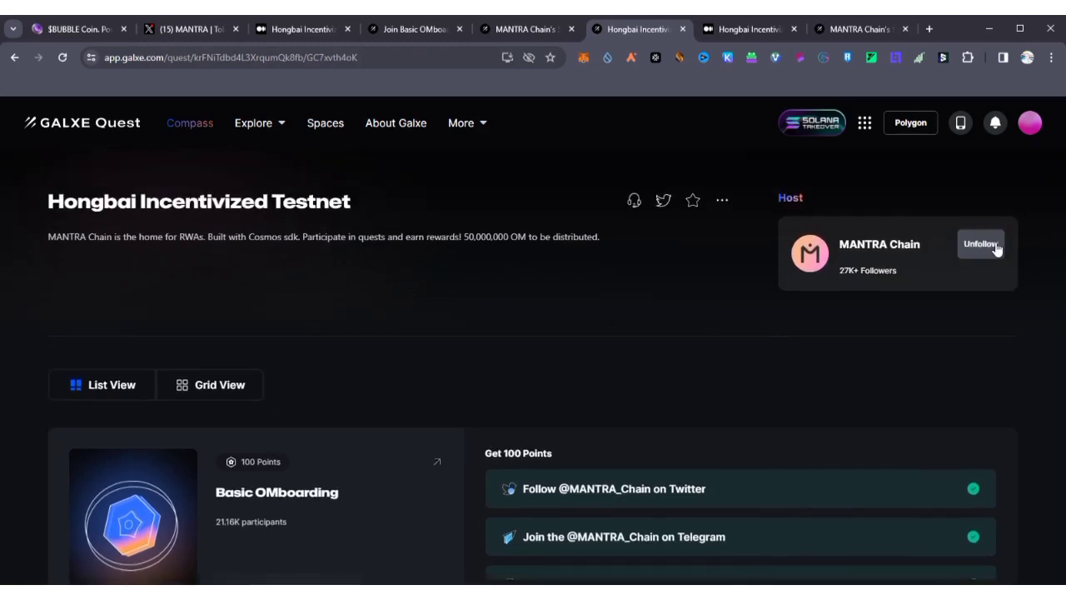
scroll(789, 328, down, 3)
scroll(790, 329, up, 2)
scroll(790, 328, up, 1)
click(693, 202)
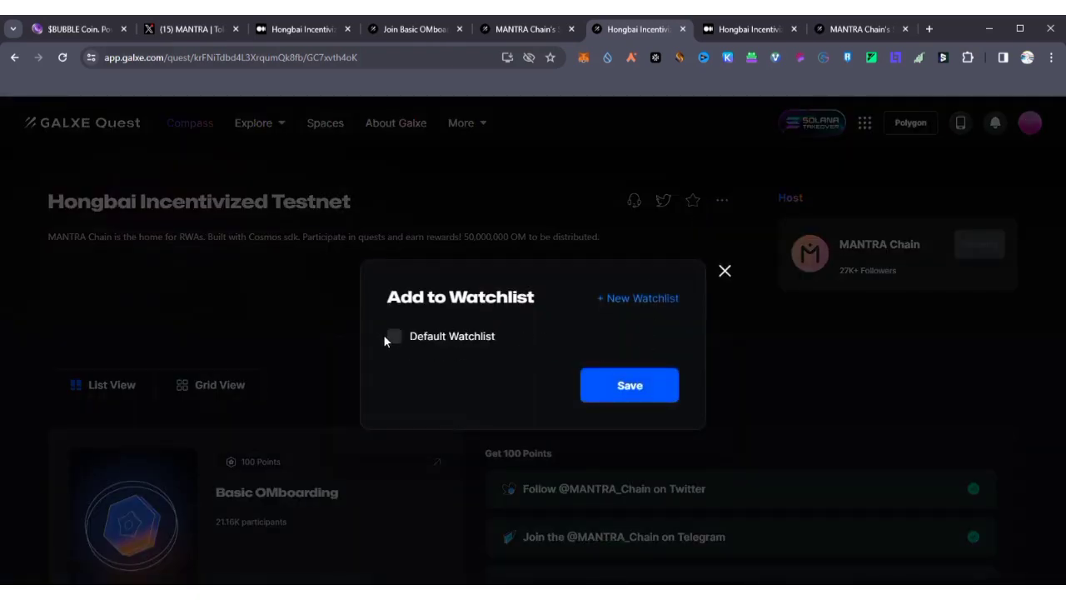
click(649, 389)
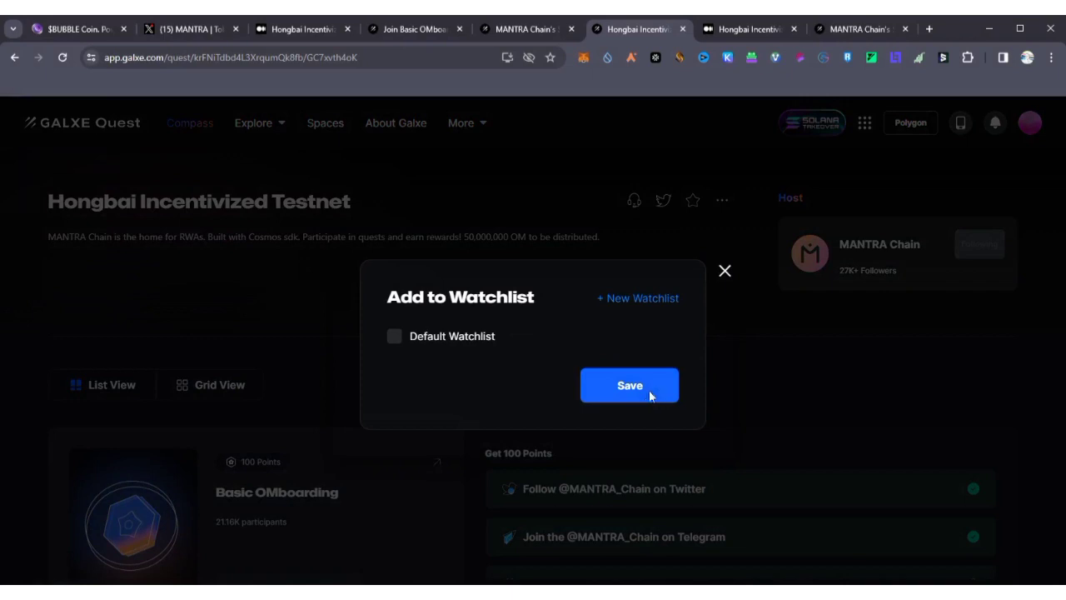
scroll(638, 385, down, 1)
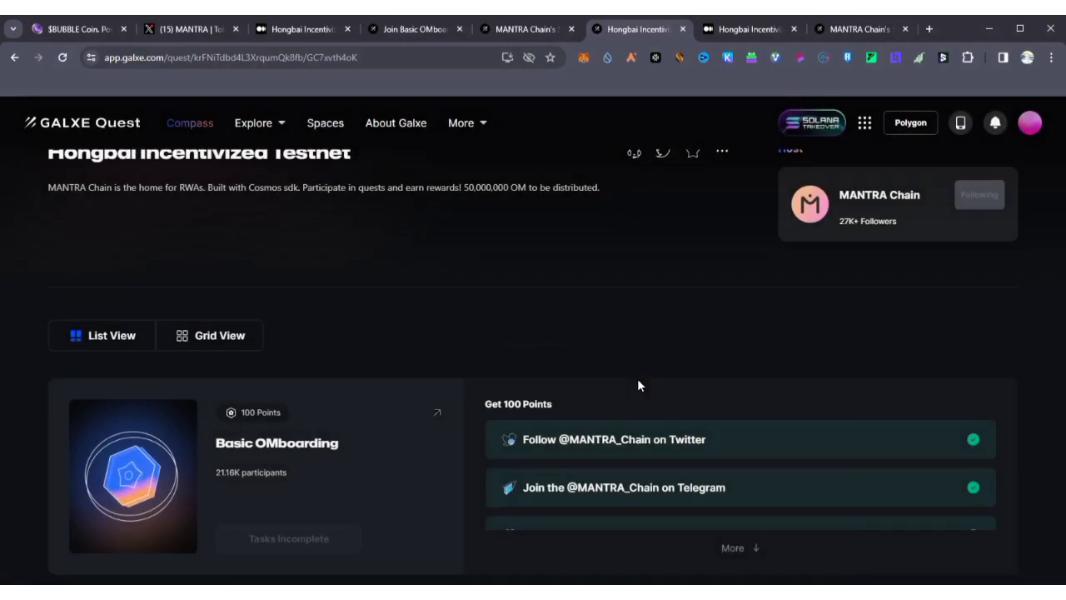
scroll(637, 383, down, 2)
Show all Basic OMboarding tasks and claim its 100 points.
click(733, 411)
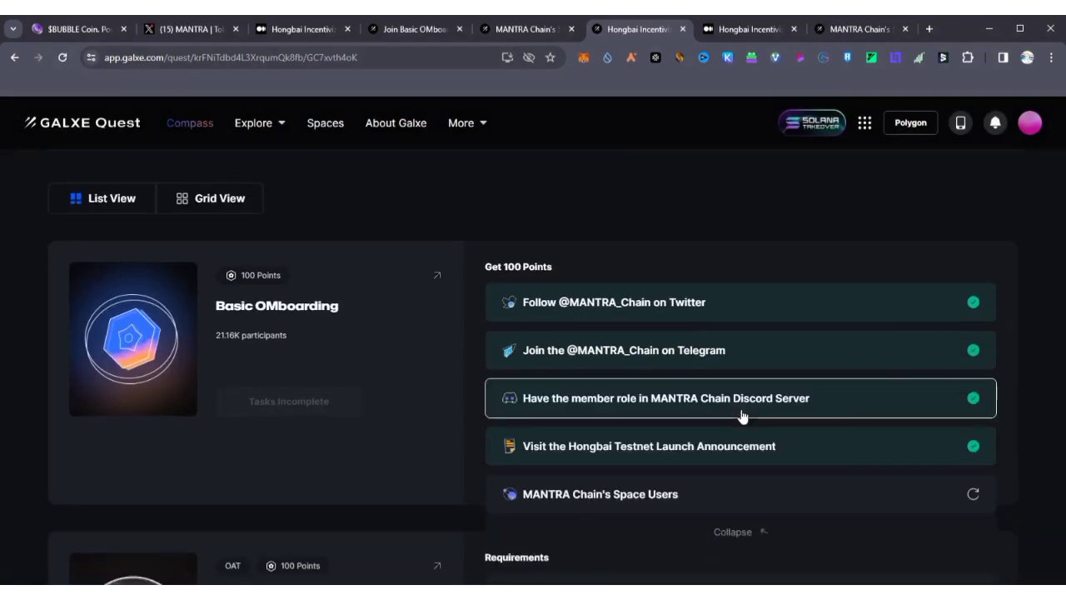
scroll(743, 417, down, 1)
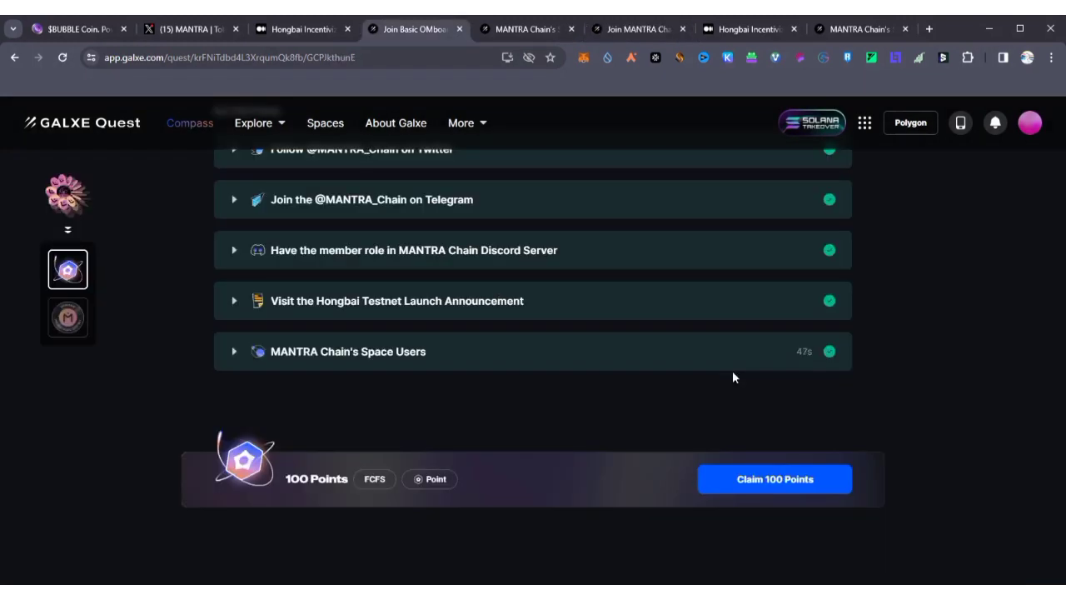
scroll(647, 406, up, 1)
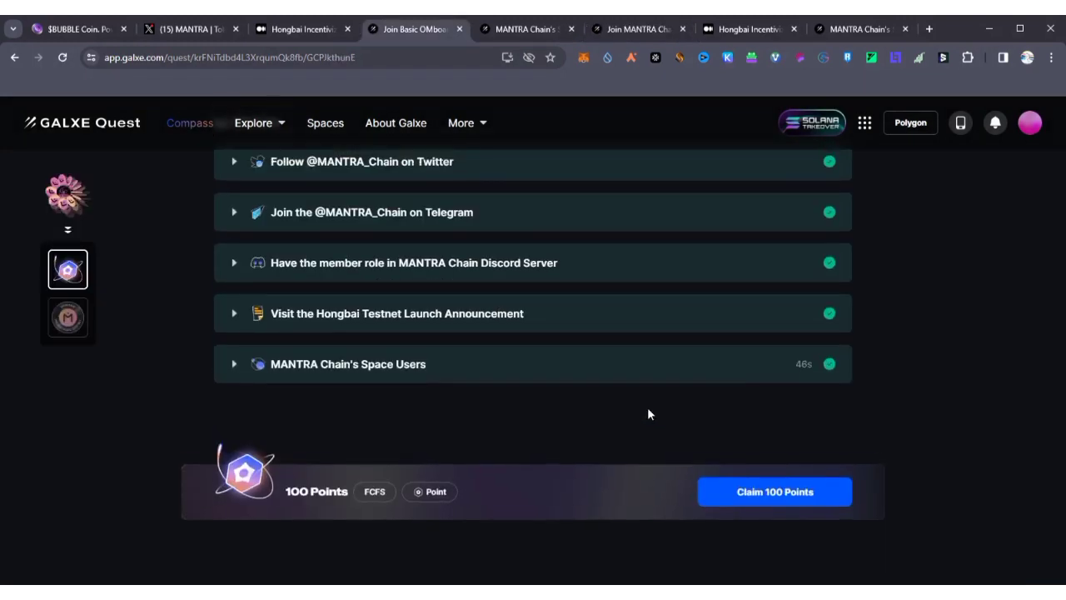
click(768, 493)
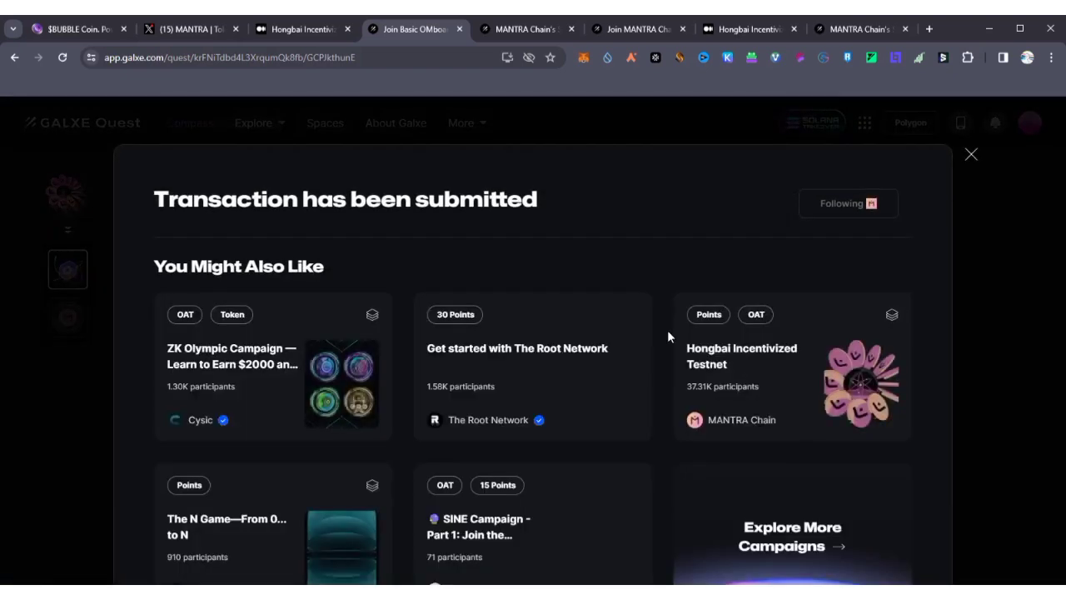
Open Quiz 1, re-check its Space Users requirement and expand the requirement details.
click(971, 155)
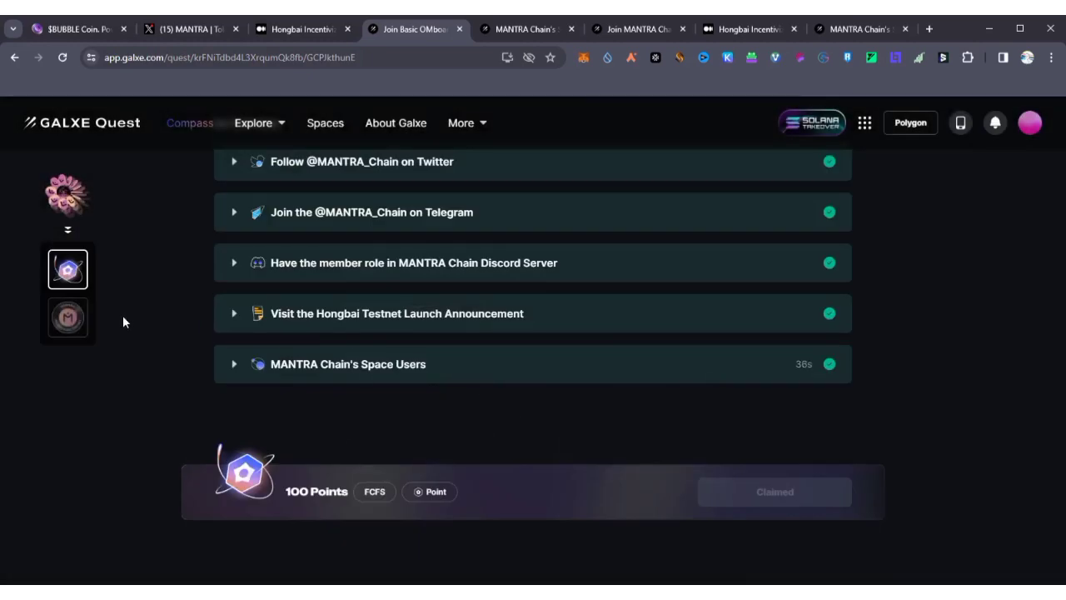
click(69, 317)
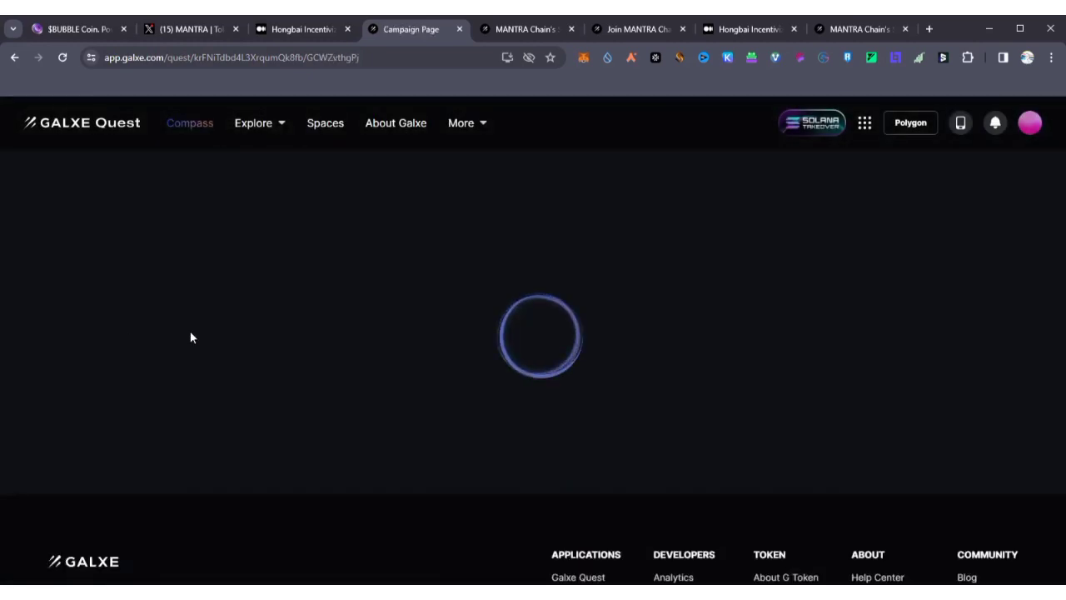
scroll(638, 395, down, 1)
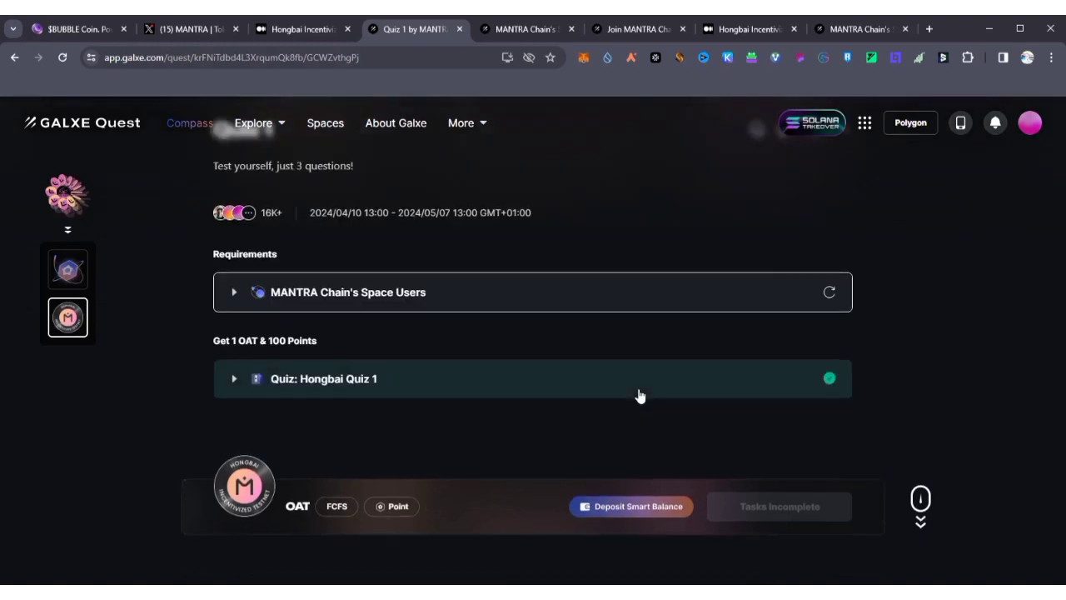
click(831, 293)
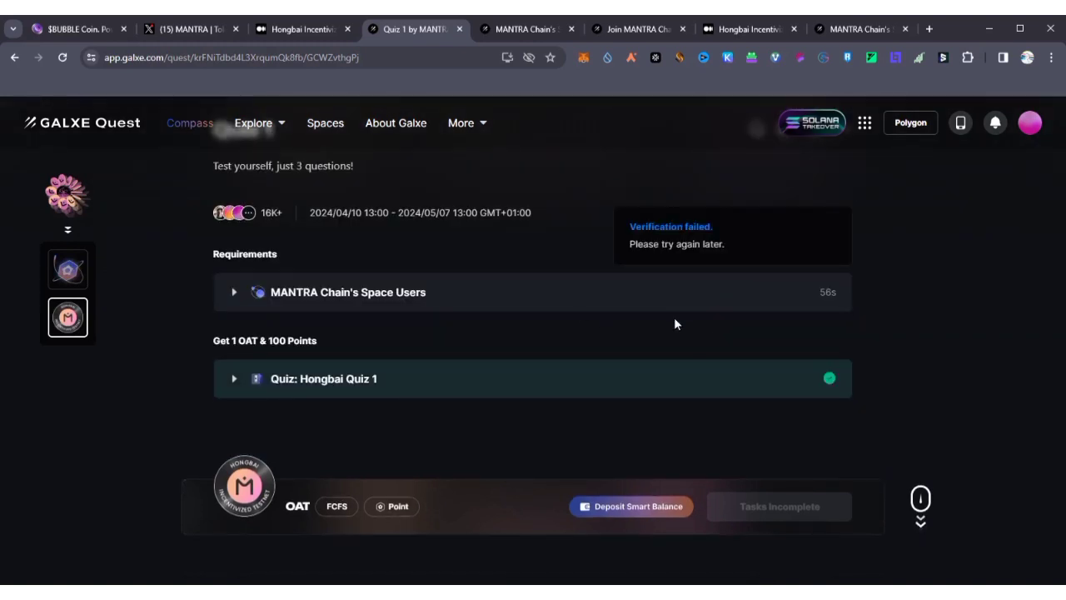
click(402, 293)
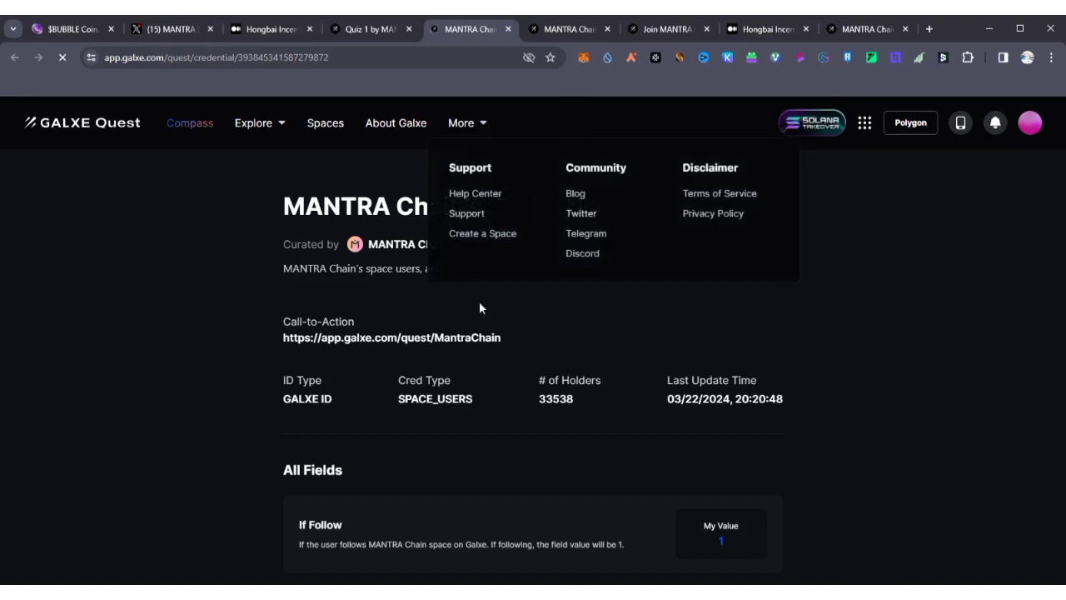
Open the credential's Call-to-Action link in a new tab.
scroll(486, 331, down, 1)
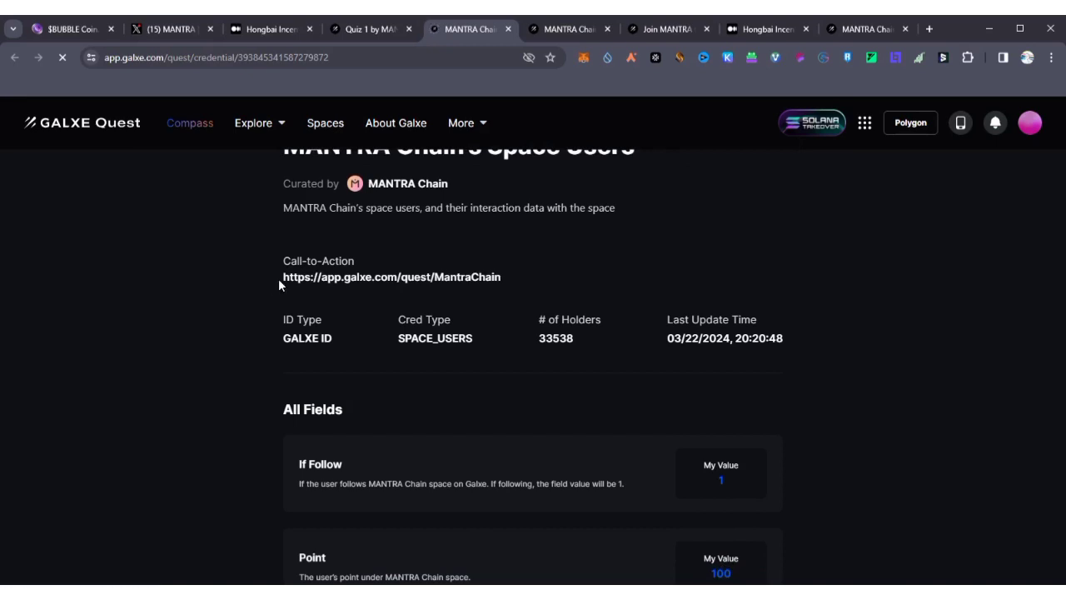
drag(280, 278, 503, 281)
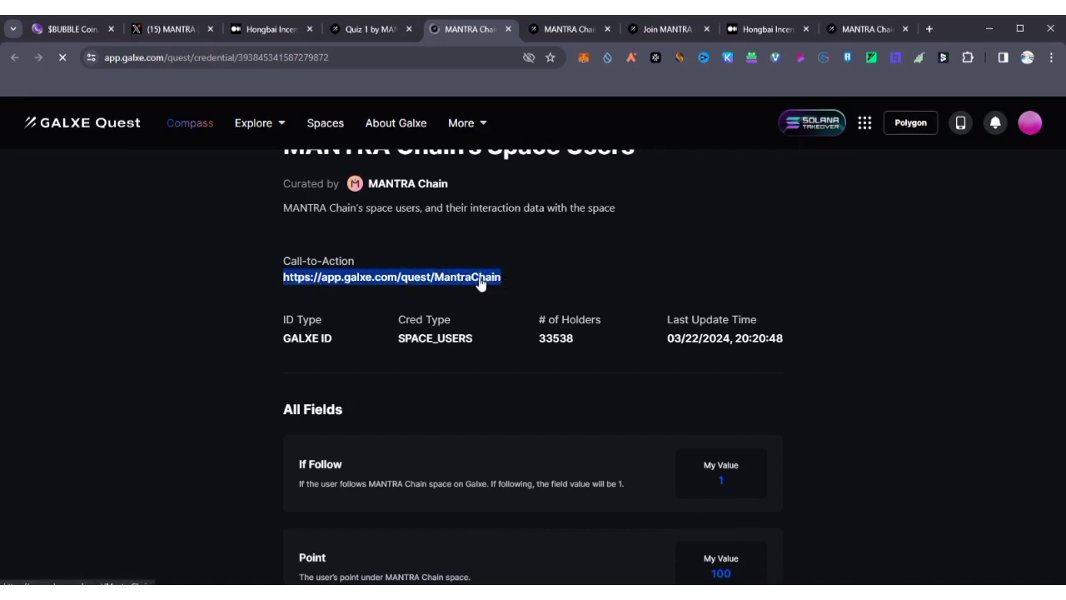
right_click(479, 282)
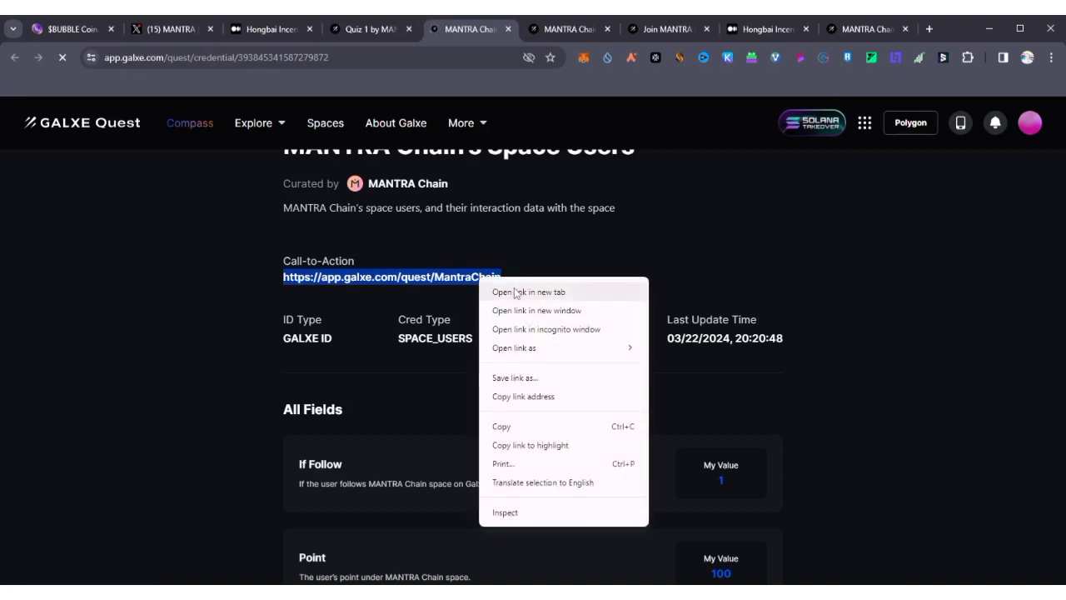
click(514, 290)
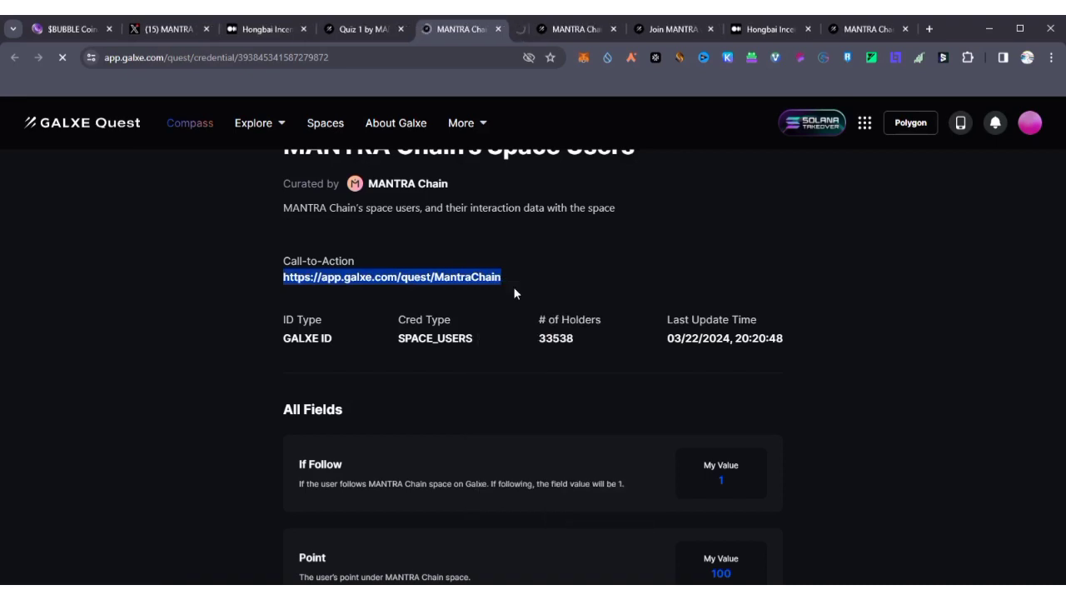
click(516, 29)
click(423, 28)
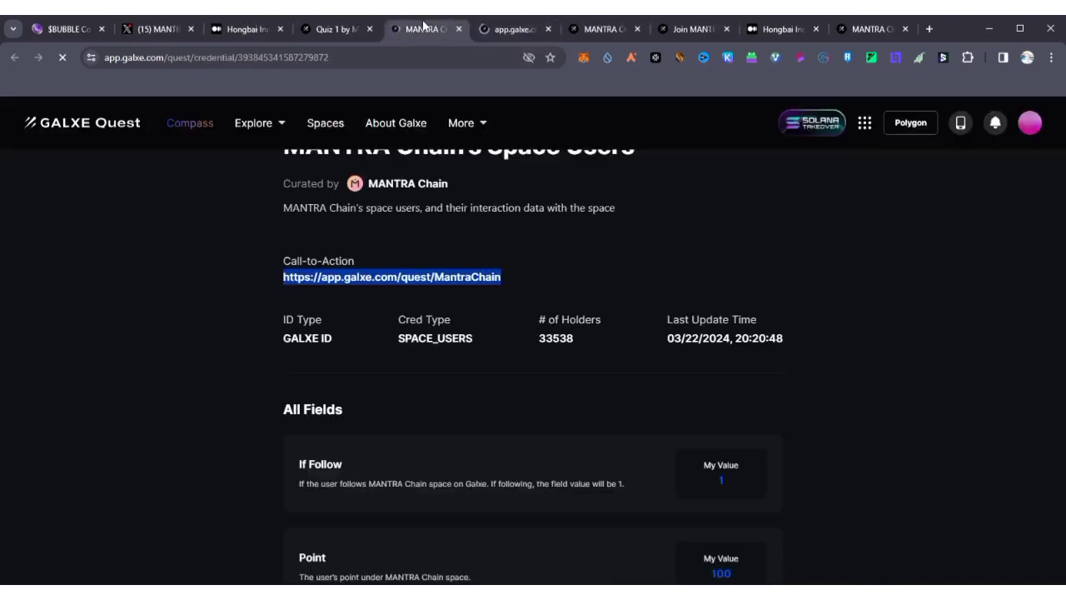
click(539, 380)
View the MANTRA Chain space page down to the Hongbai Incentivized Testnet quest.
scroll(538, 381, down, 1)
scroll(538, 388, down, 2)
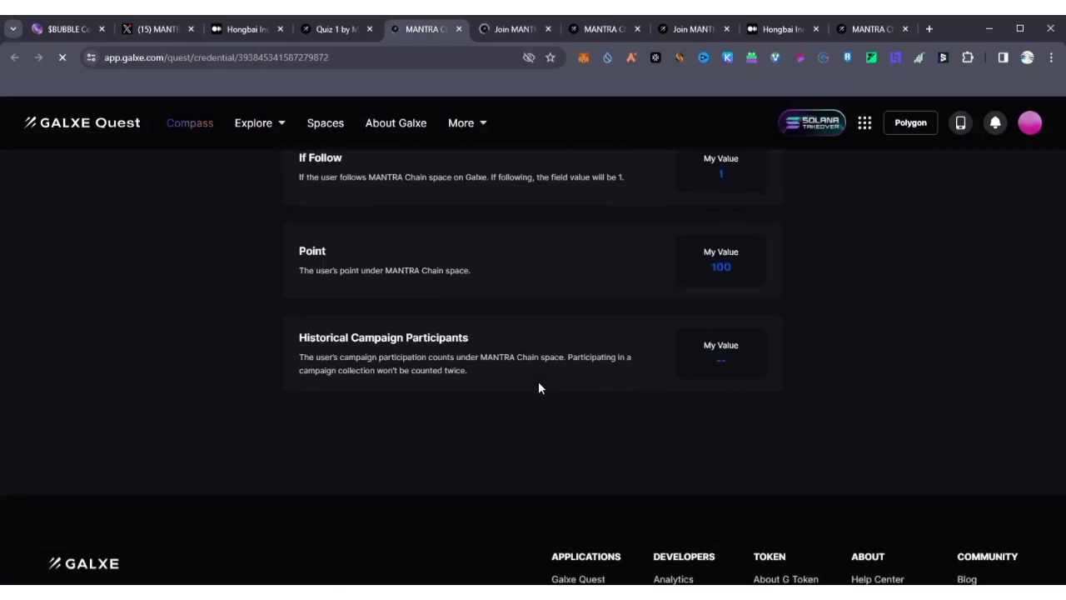
scroll(538, 387, up, 2)
scroll(538, 388, up, 2)
click(499, 29)
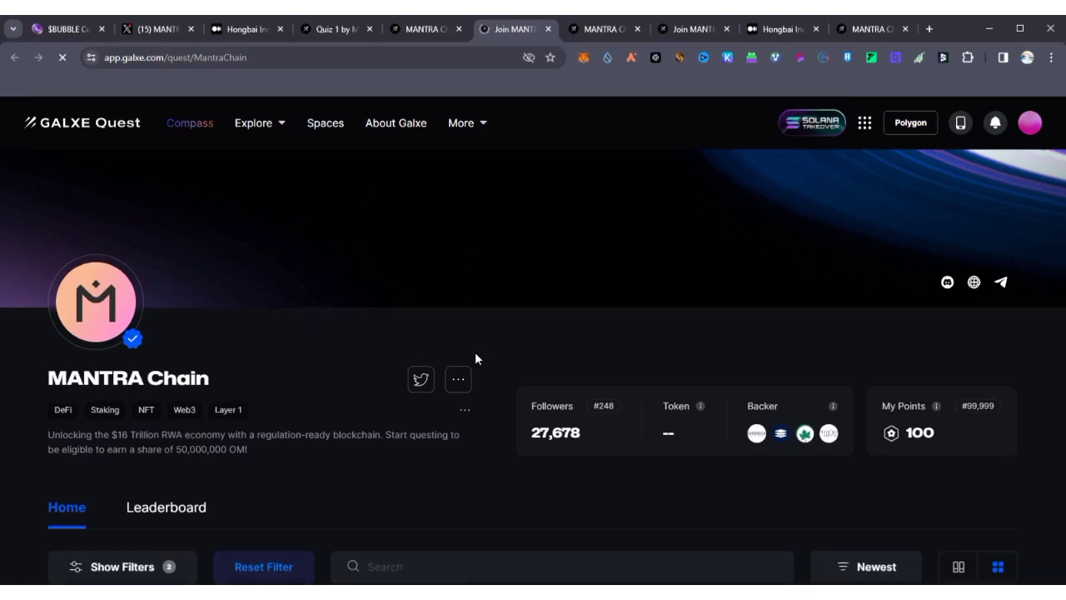
scroll(475, 351, down, 3)
scroll(475, 351, down, 1)
scroll(475, 351, up, 1)
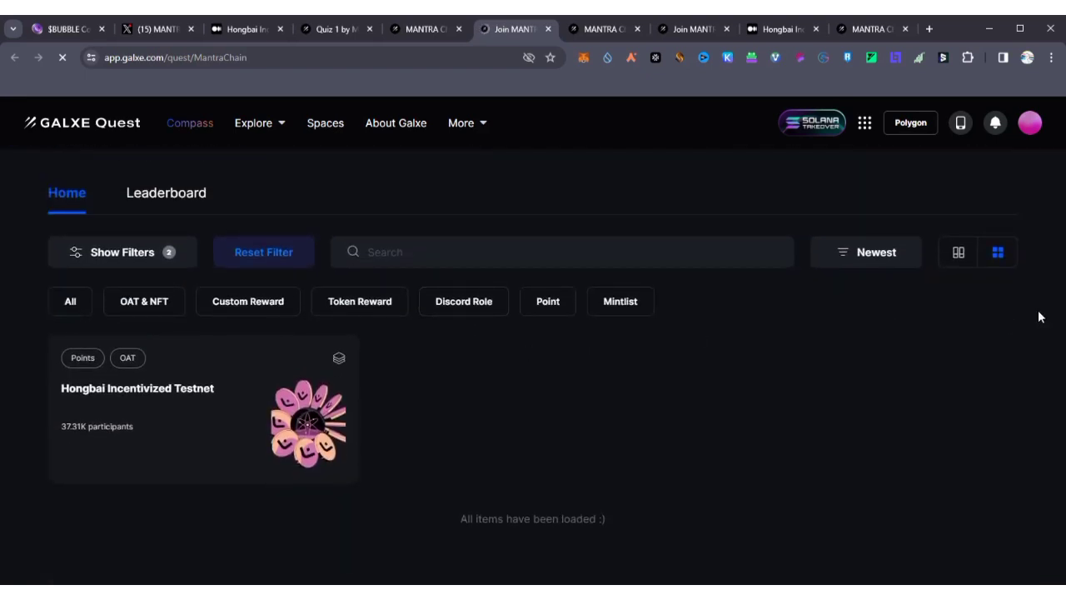
On Quiz 1, verify the Space Users requirement and request the Arbitrum network switch.
click(335, 29)
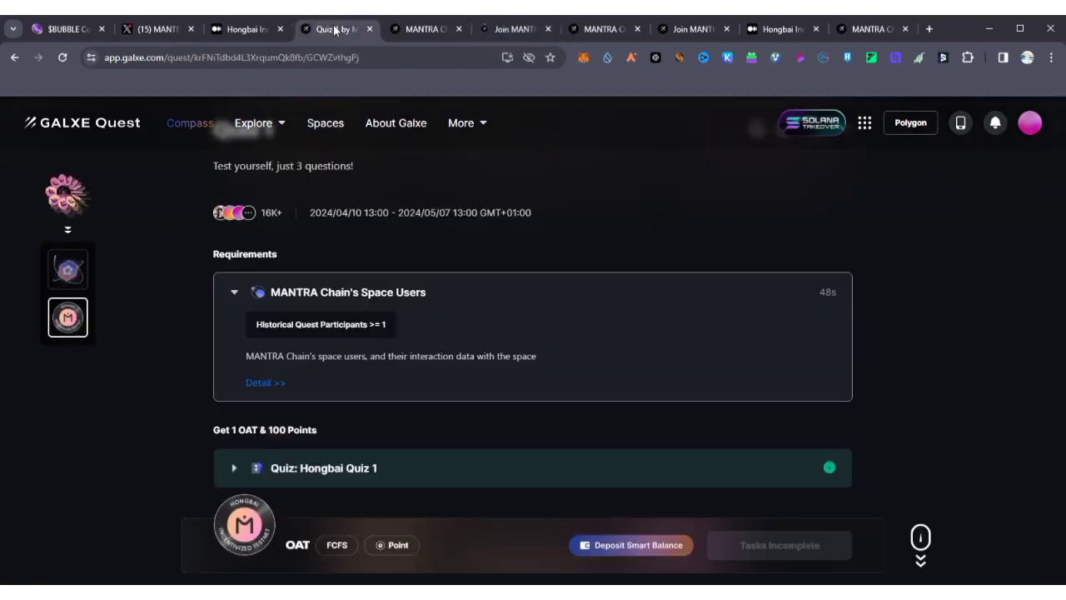
scroll(476, 308, down, 2)
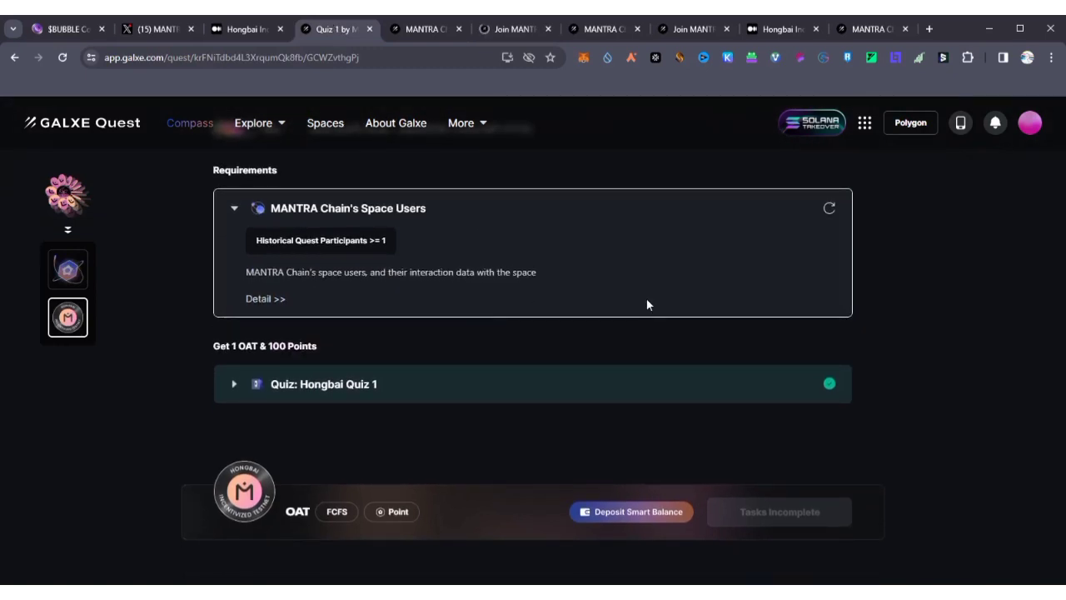
click(829, 210)
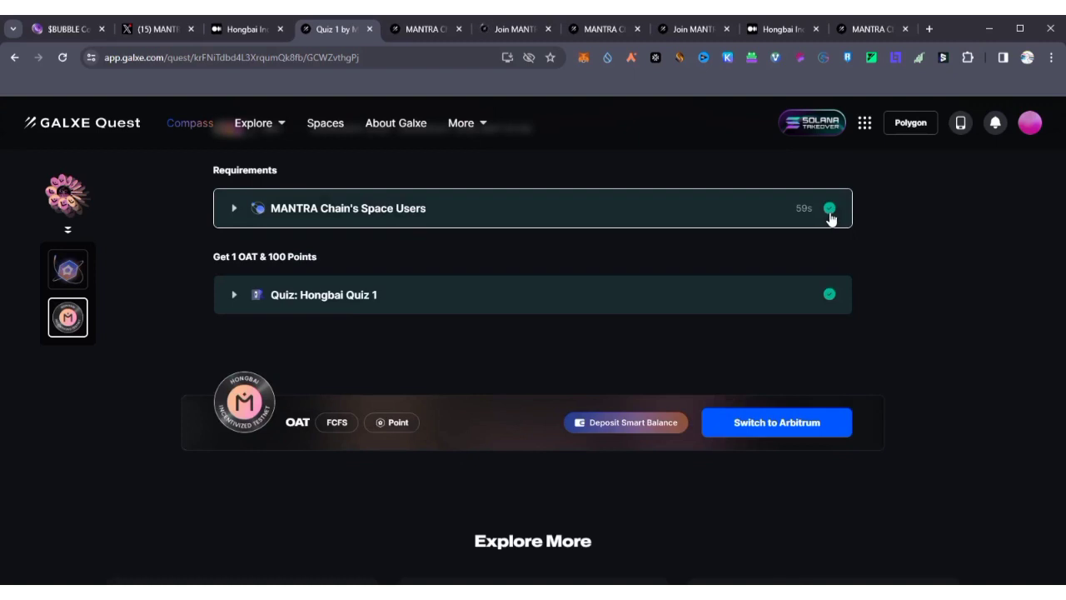
click(771, 426)
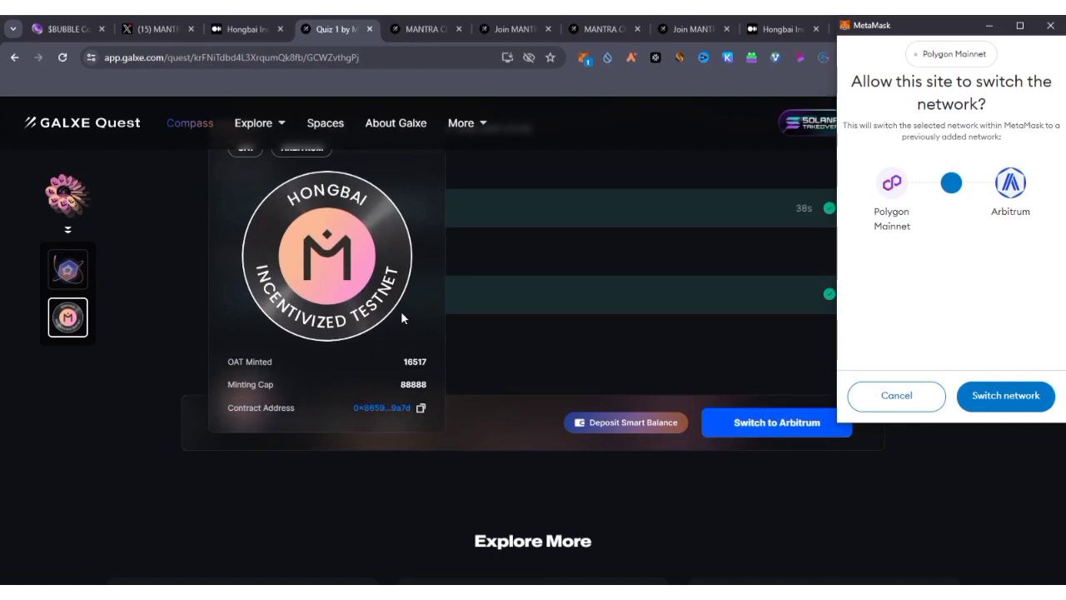
Switch the wallet to Arbitrum, claim Quiz 1's OAT and 100 points, then open the profile.
click(1017, 408)
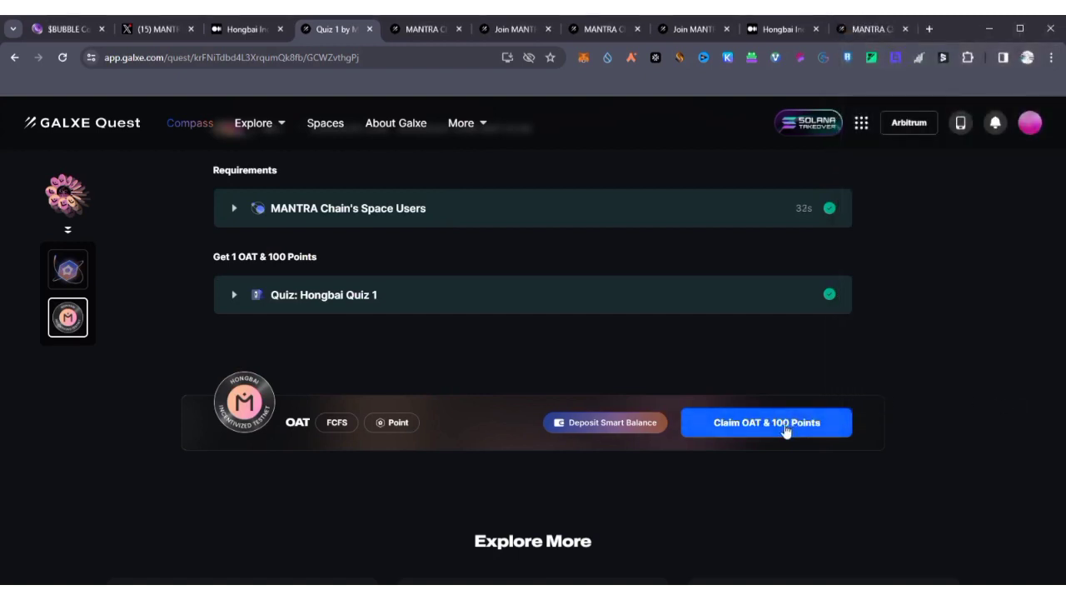
click(785, 427)
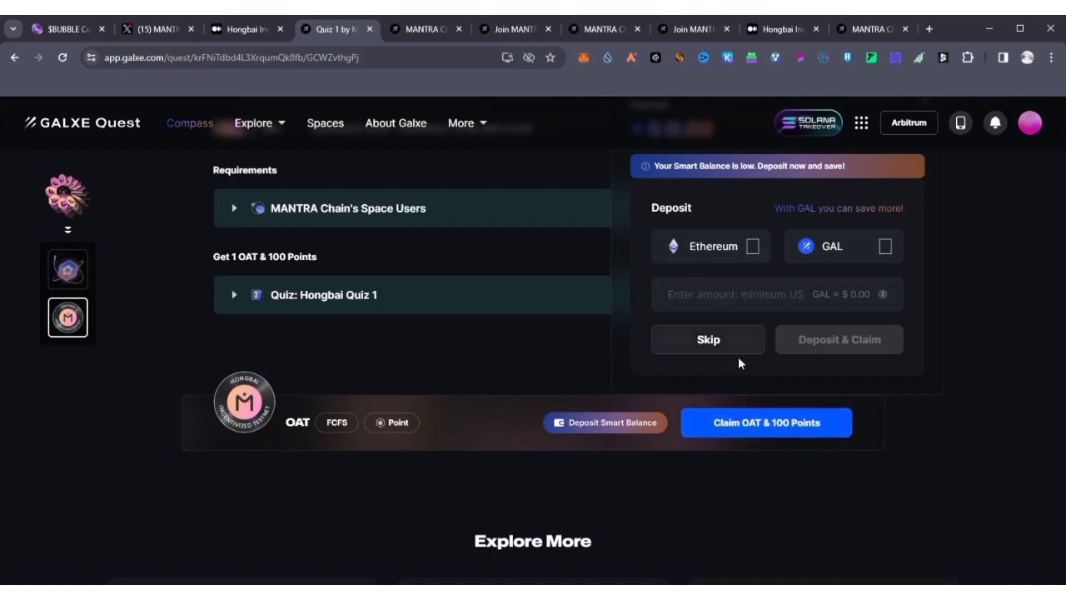
click(734, 347)
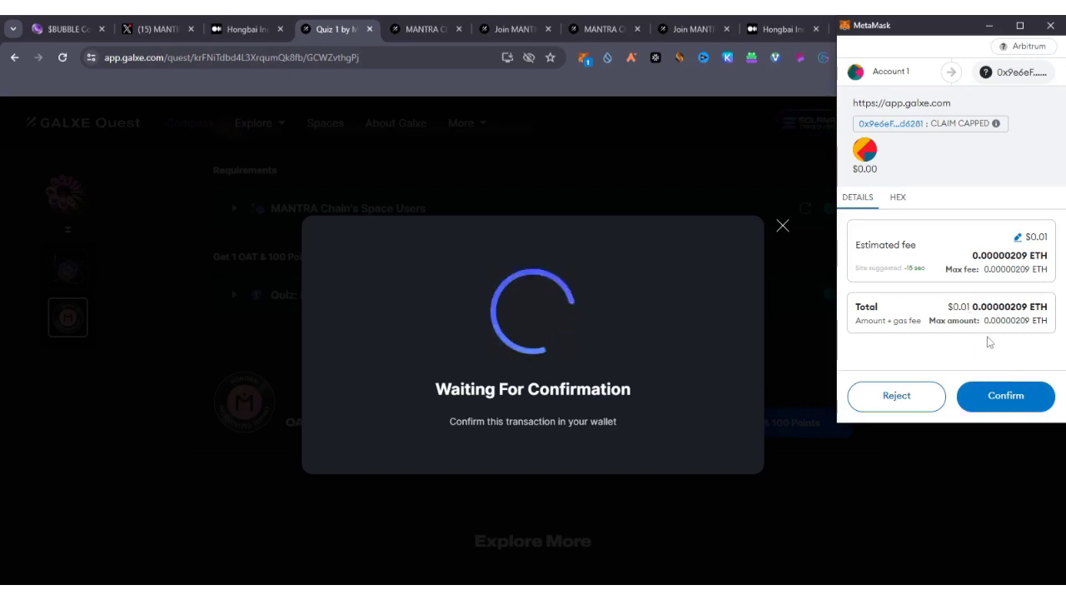
click(1021, 395)
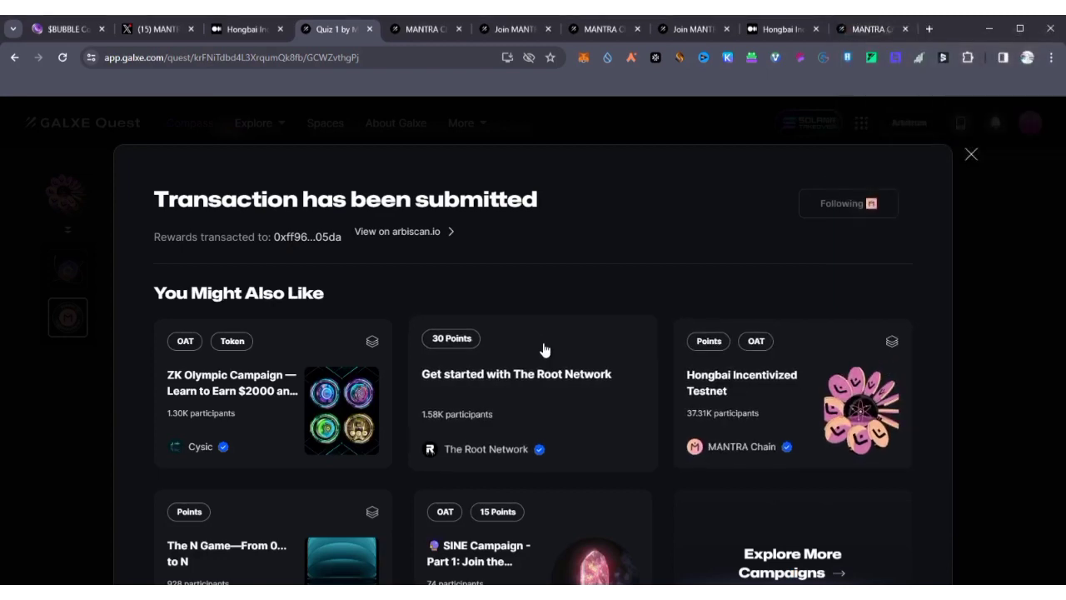
click(971, 155)
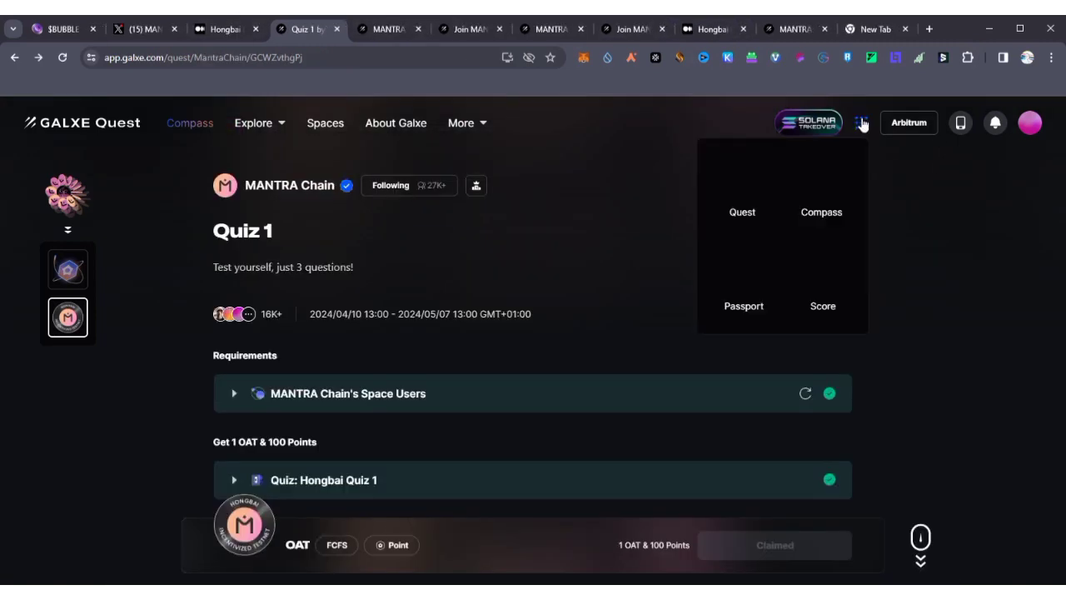
click(1033, 125)
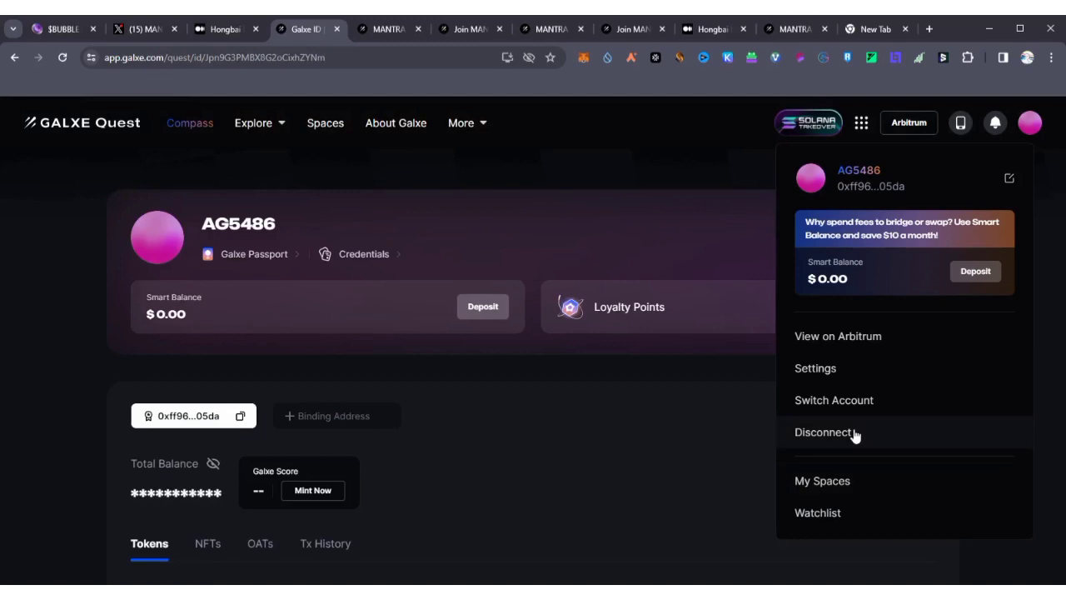
Show the profile's OATs with the Quiz 1 badge, then return to the Hongbai Medium article.
scroll(644, 446, down, 3)
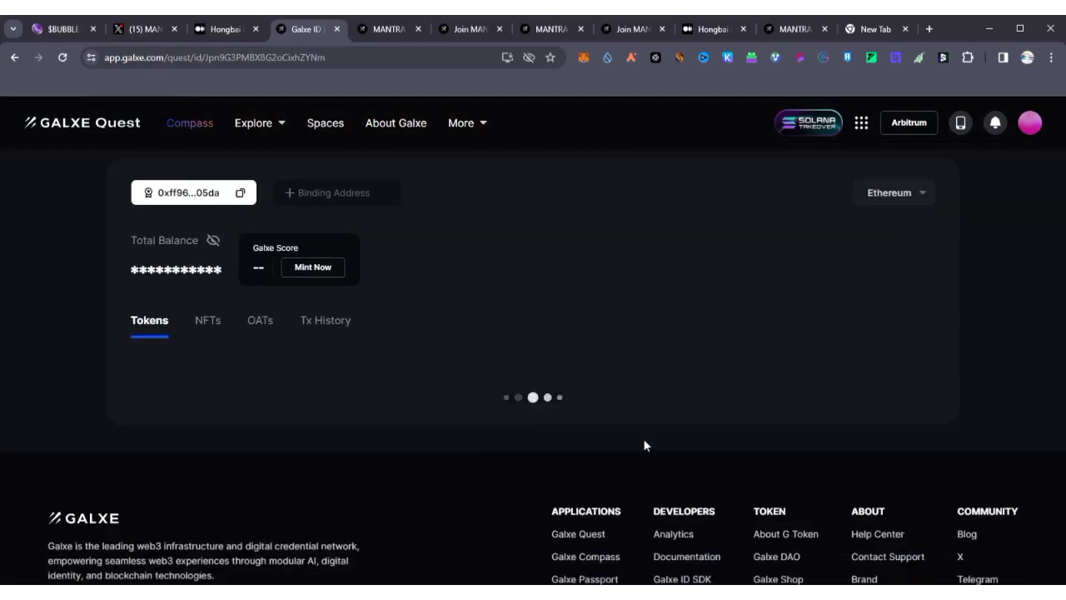
scroll(633, 437, down, 1)
scroll(628, 436, up, 4)
scroll(628, 435, down, 1)
scroll(628, 436, down, 1)
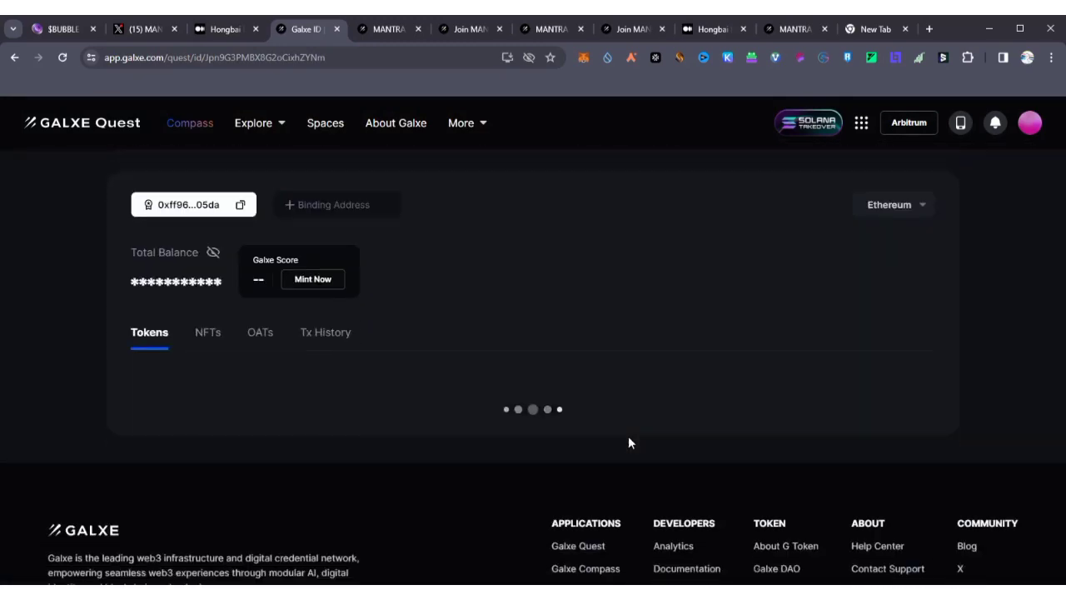
click(212, 306)
scroll(211, 306, down, 1)
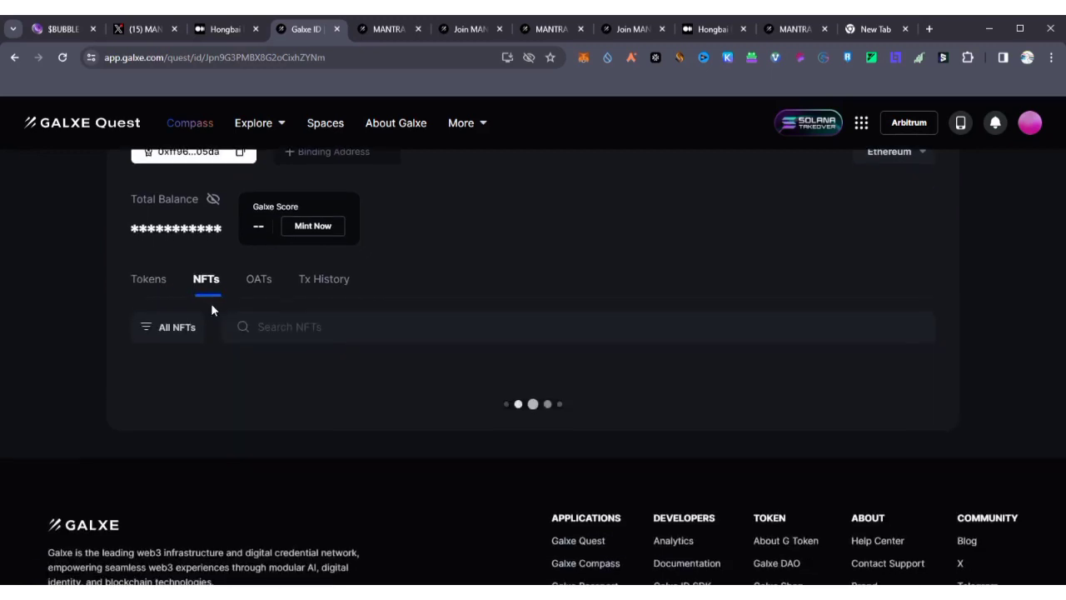
click(261, 287)
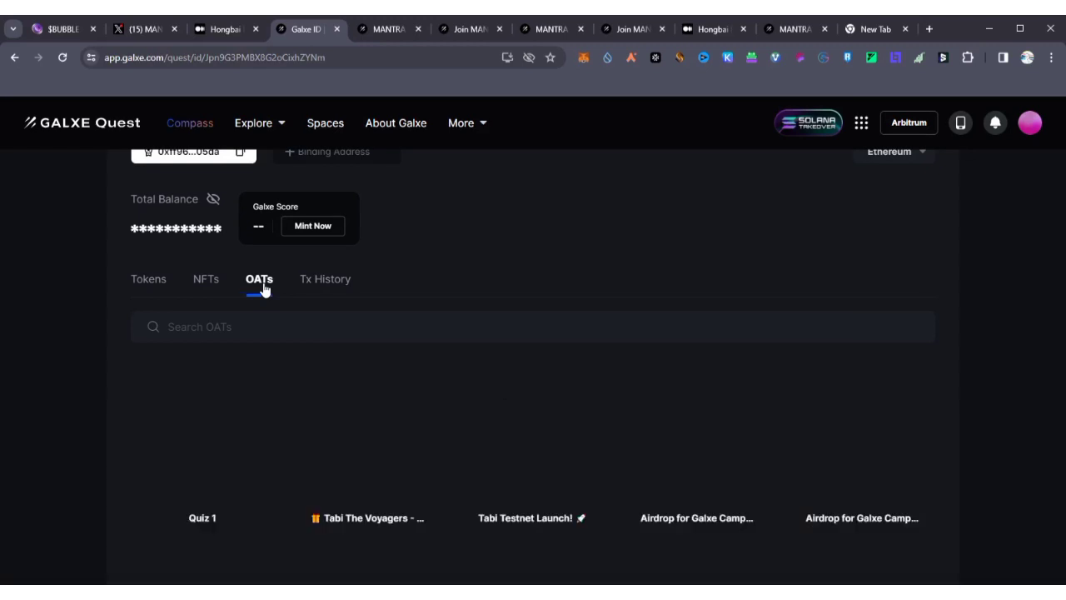
scroll(208, 316, down, 1)
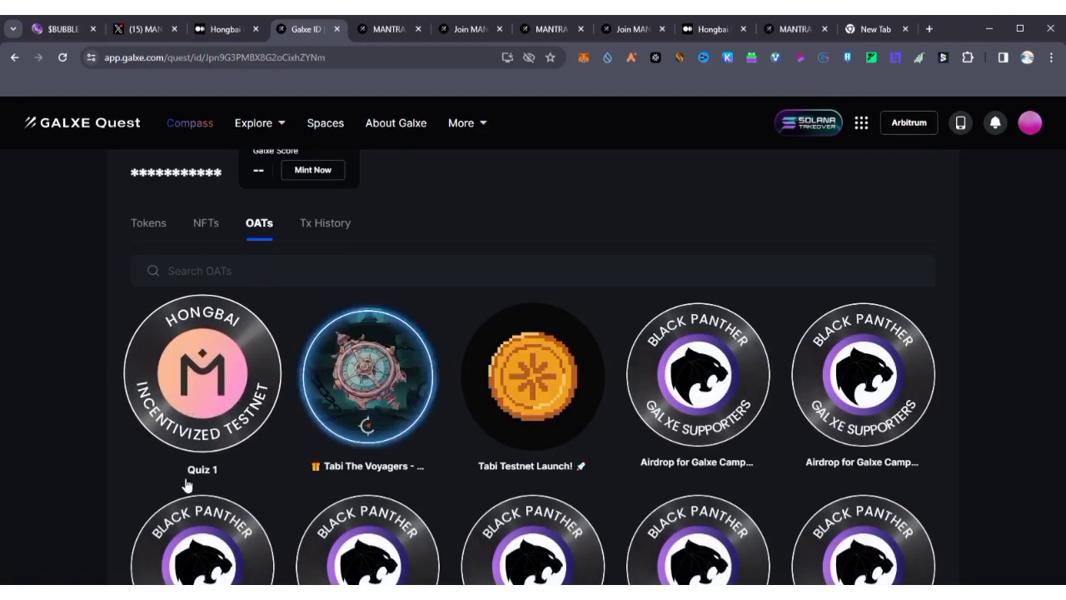
scroll(191, 453, up, 1)
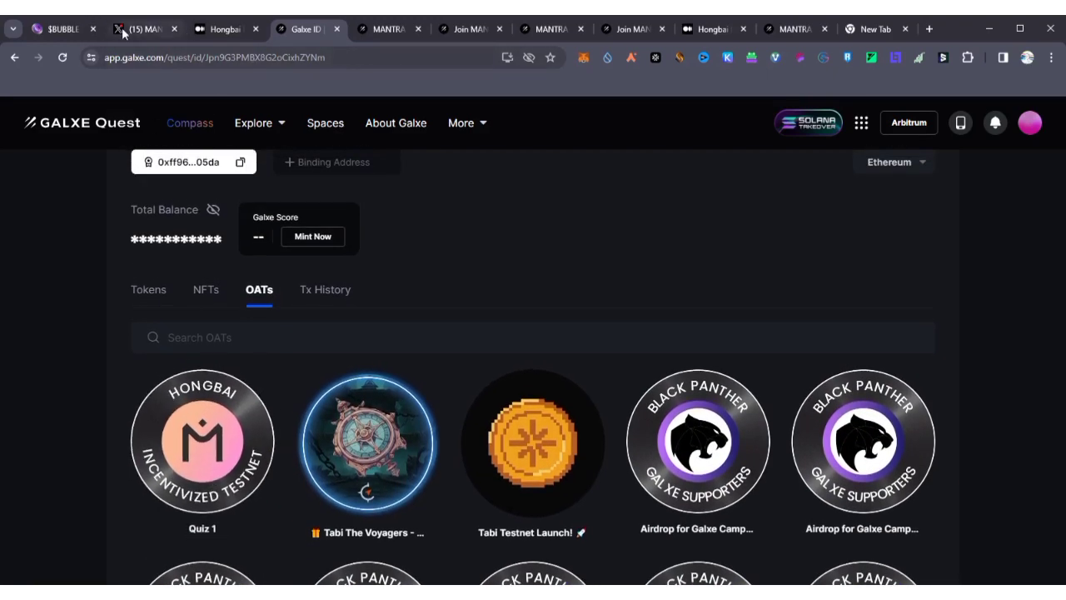
click(230, 31)
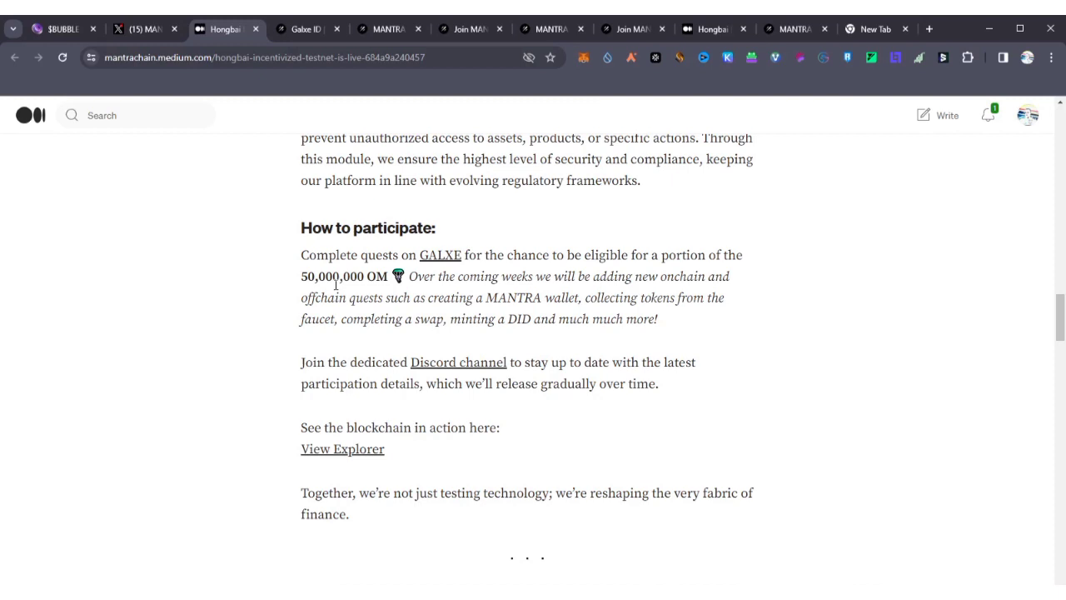
click(306, 30)
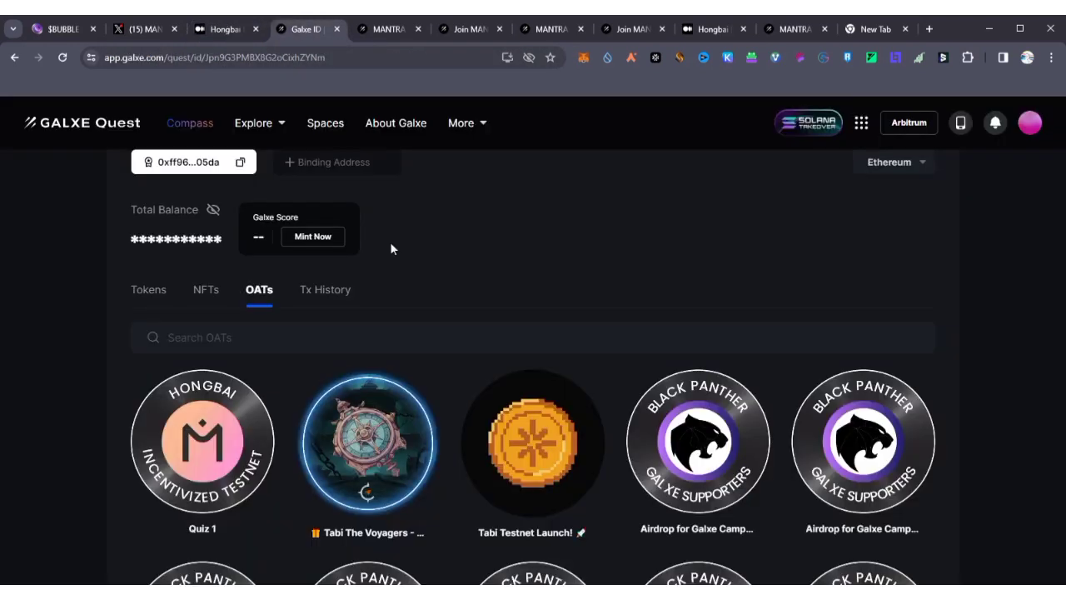
scroll(391, 248, up, 3)
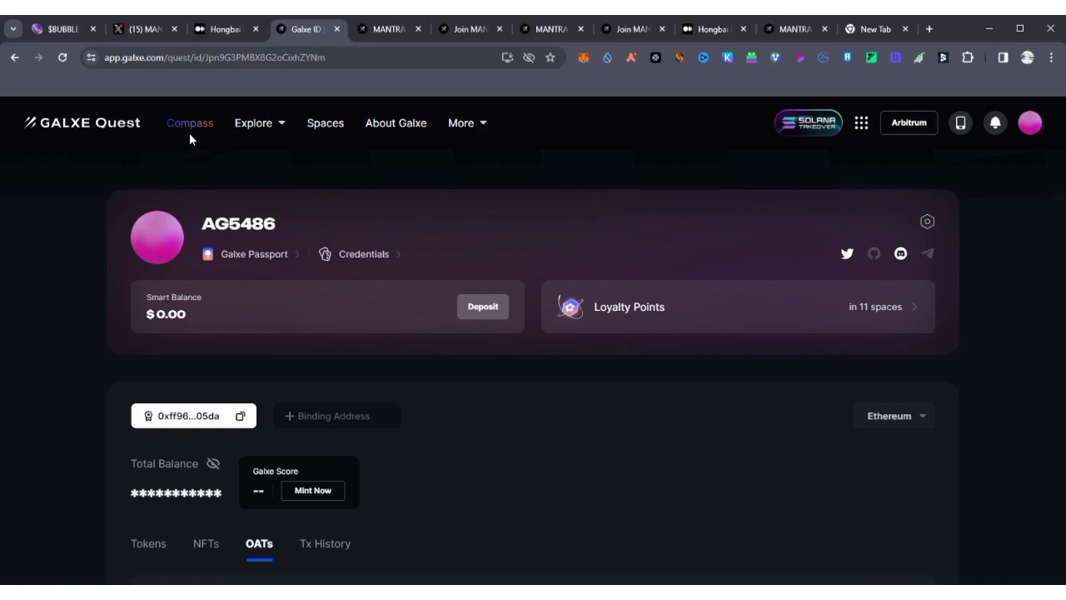
click(390, 28)
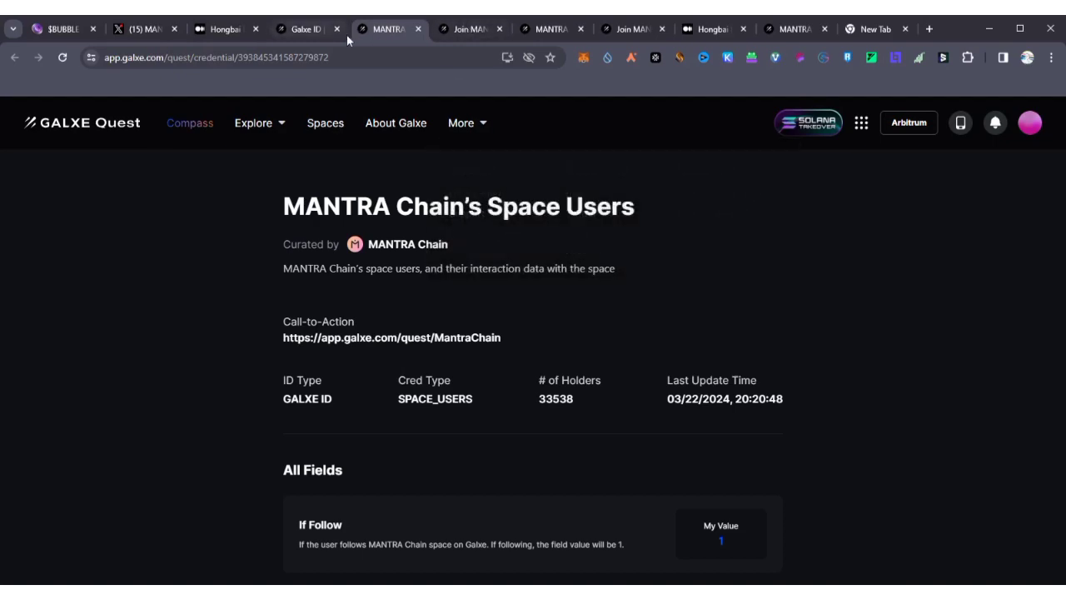
click(221, 29)
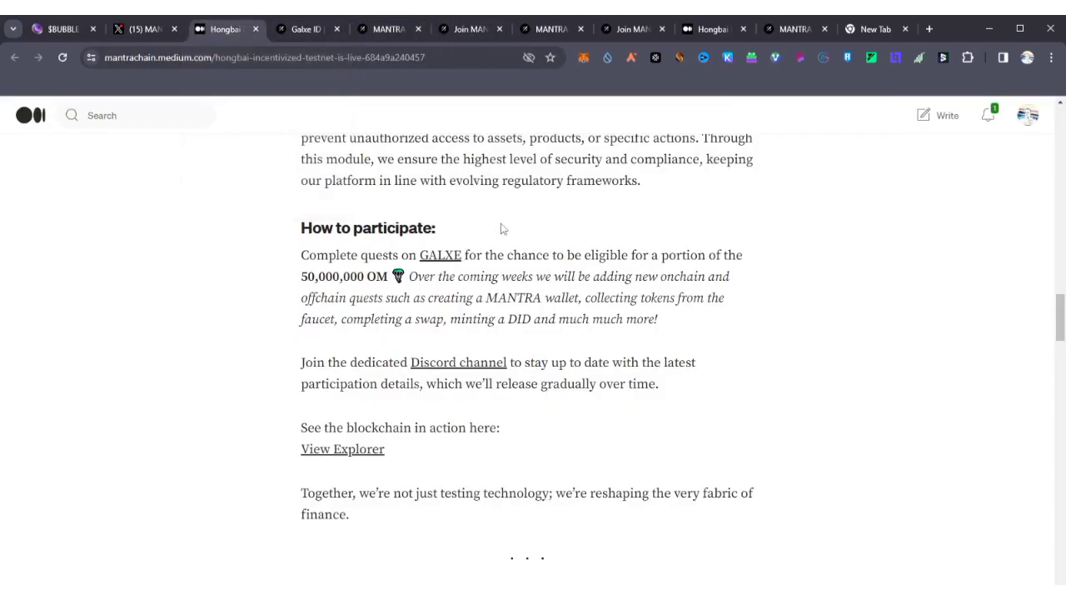
scroll(502, 227, up, 2)
scroll(502, 228, up, 5)
scroll(502, 225, up, 5)
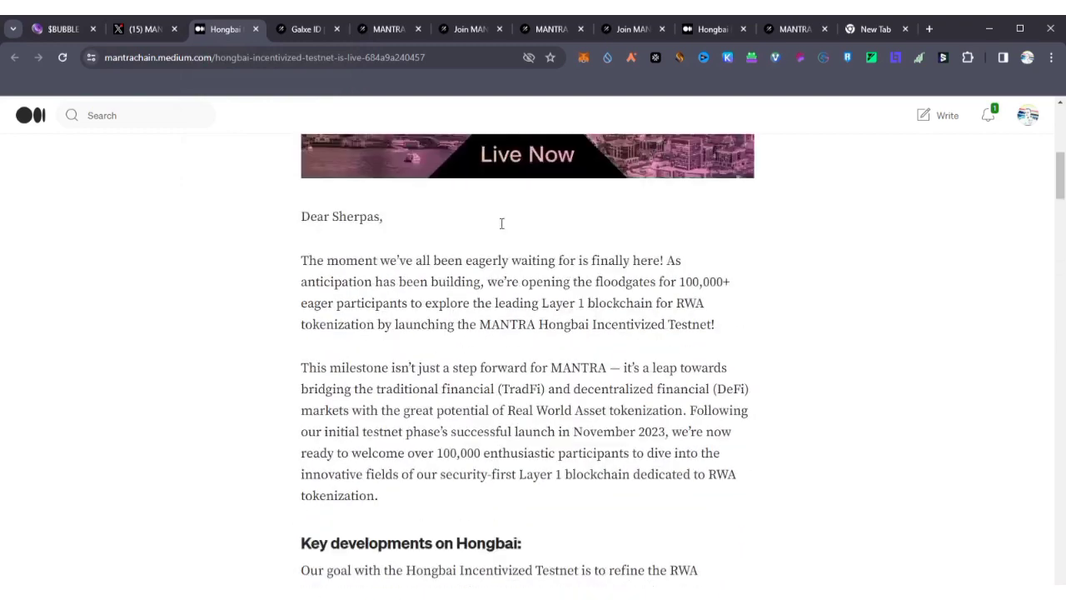
scroll(502, 224, up, 5)
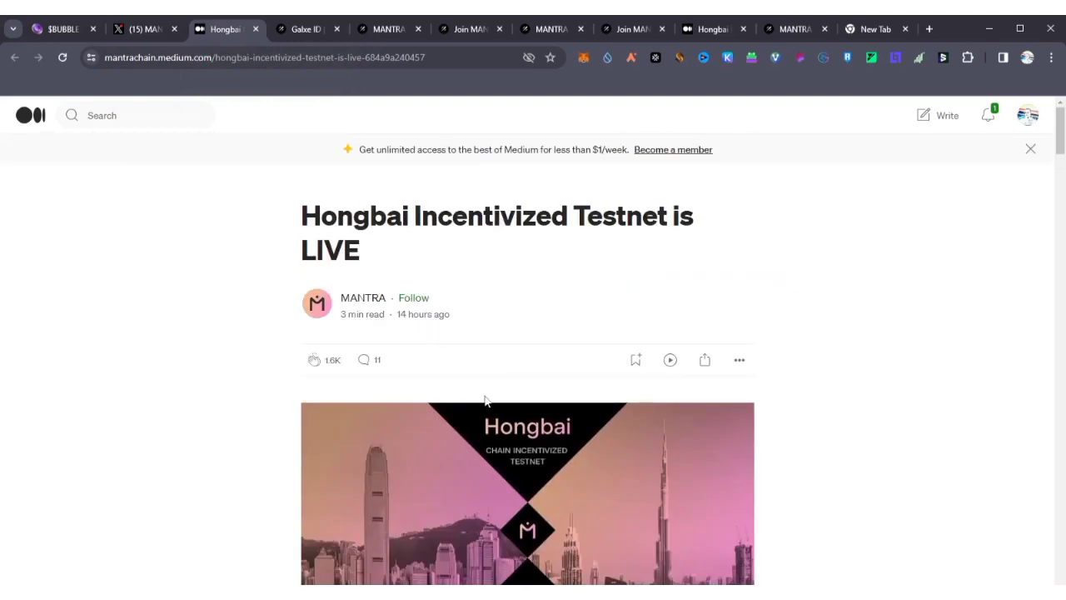